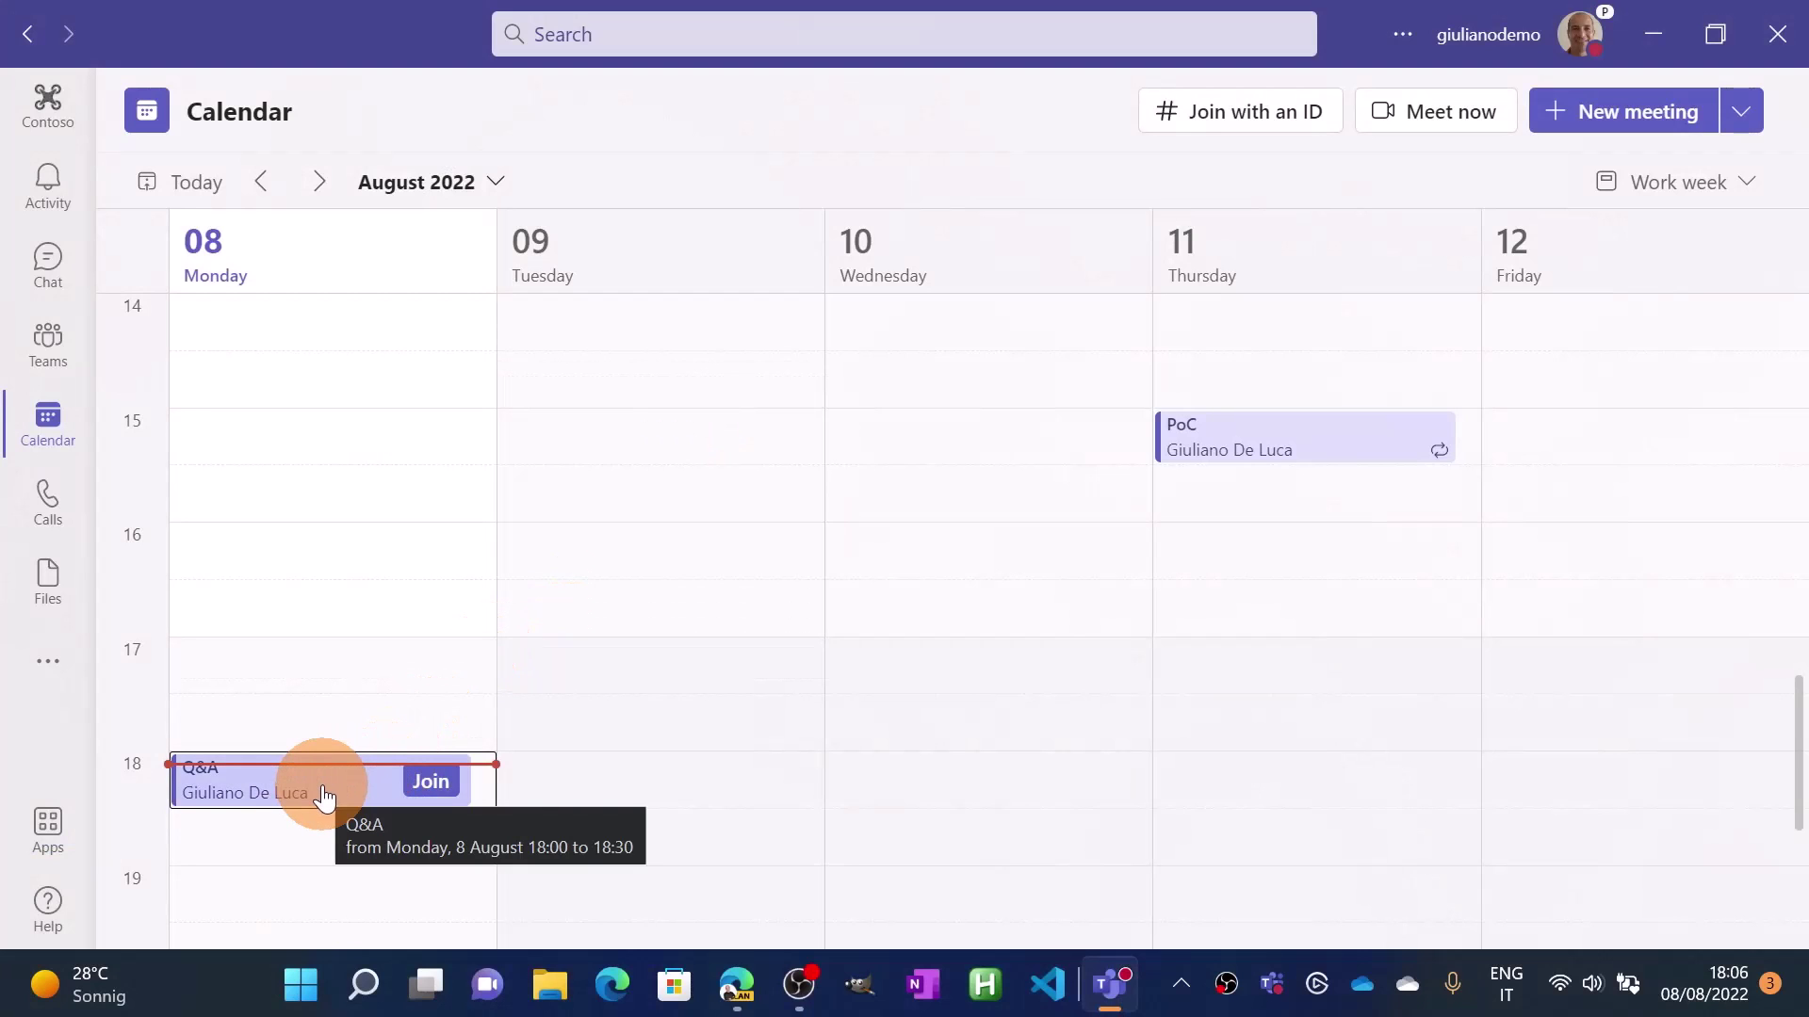
Step: Join the Monday 18:00 Q&A meeting, then enable Q&A in its meeting options and save
click(423, 794)
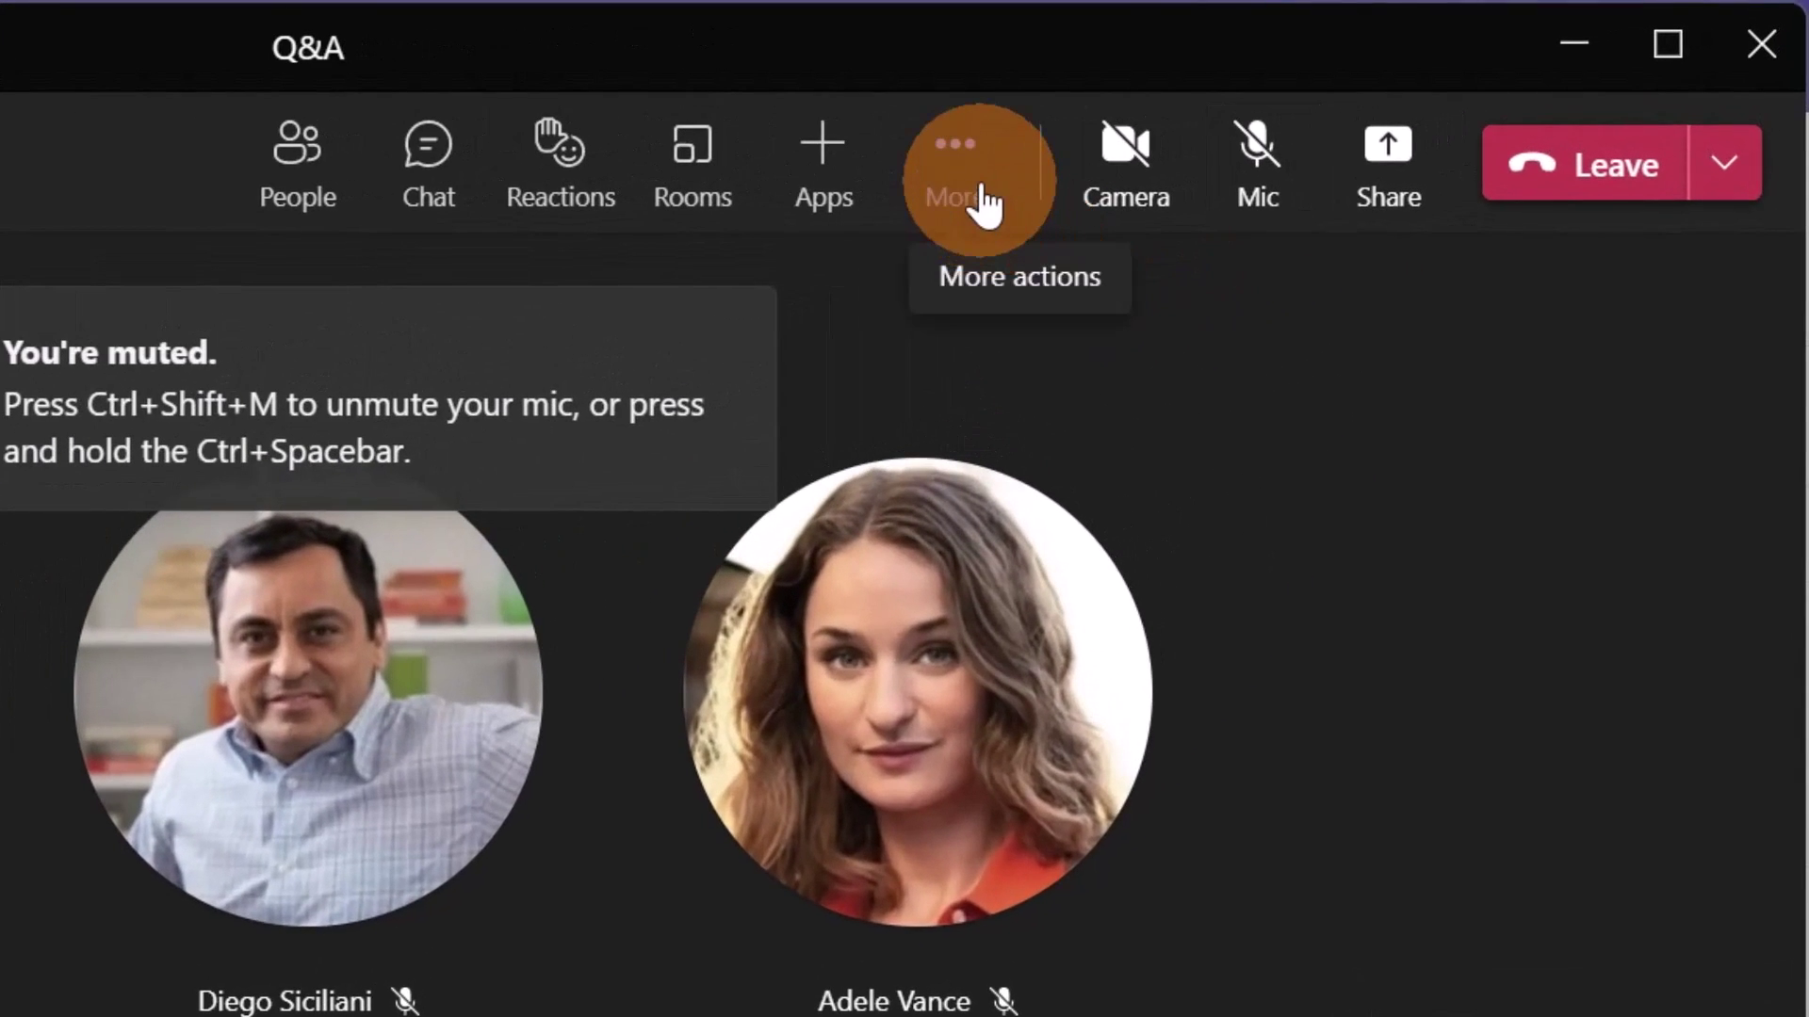
click(979, 195)
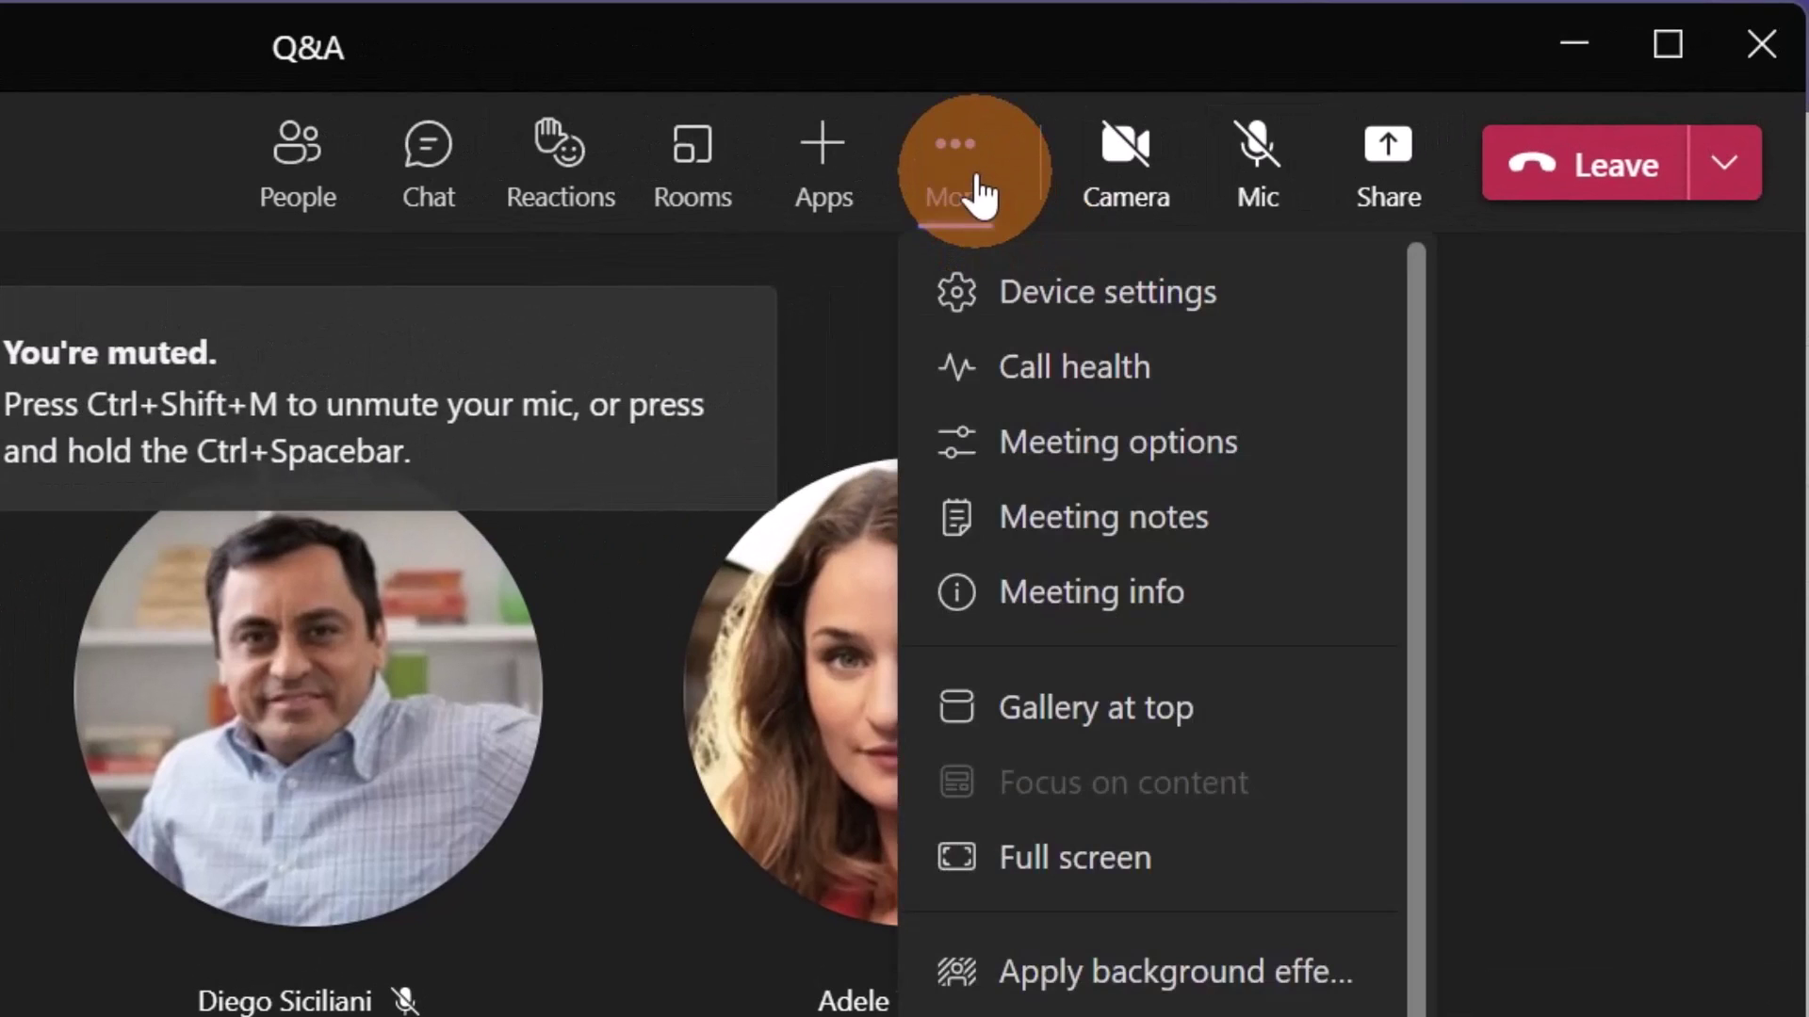
click(1115, 438)
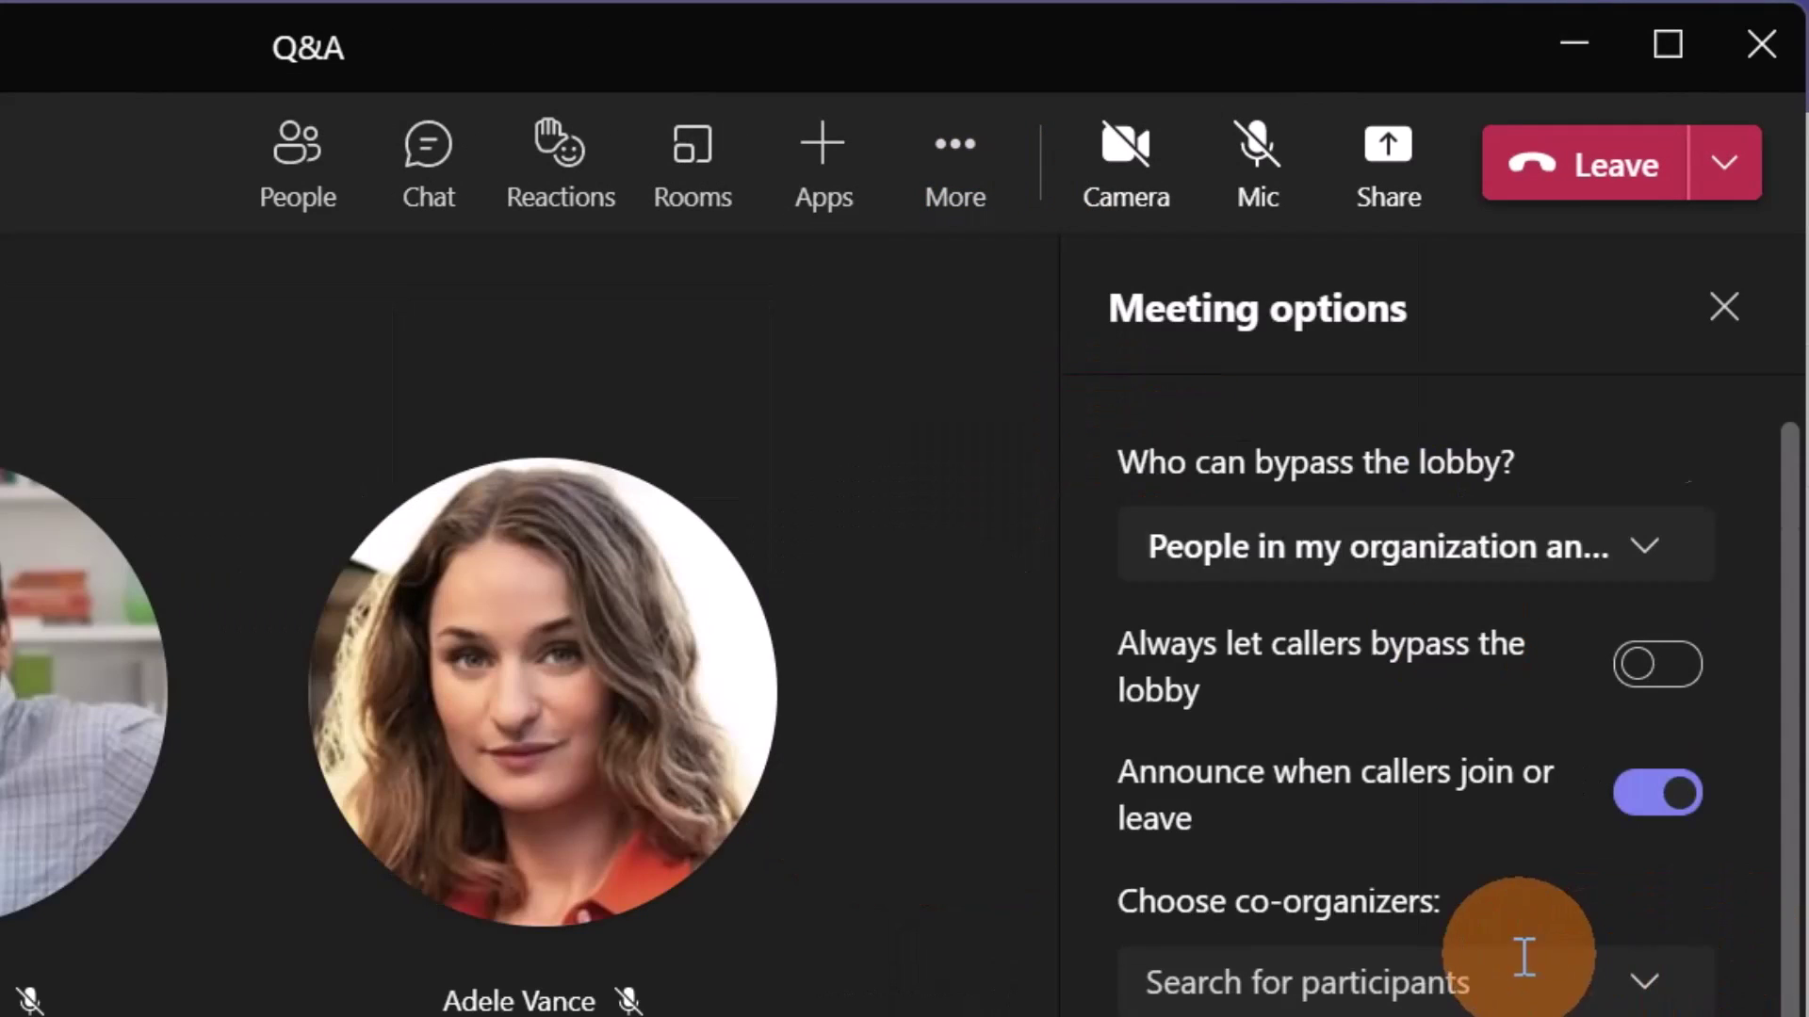
scroll(1522, 957, down, 5)
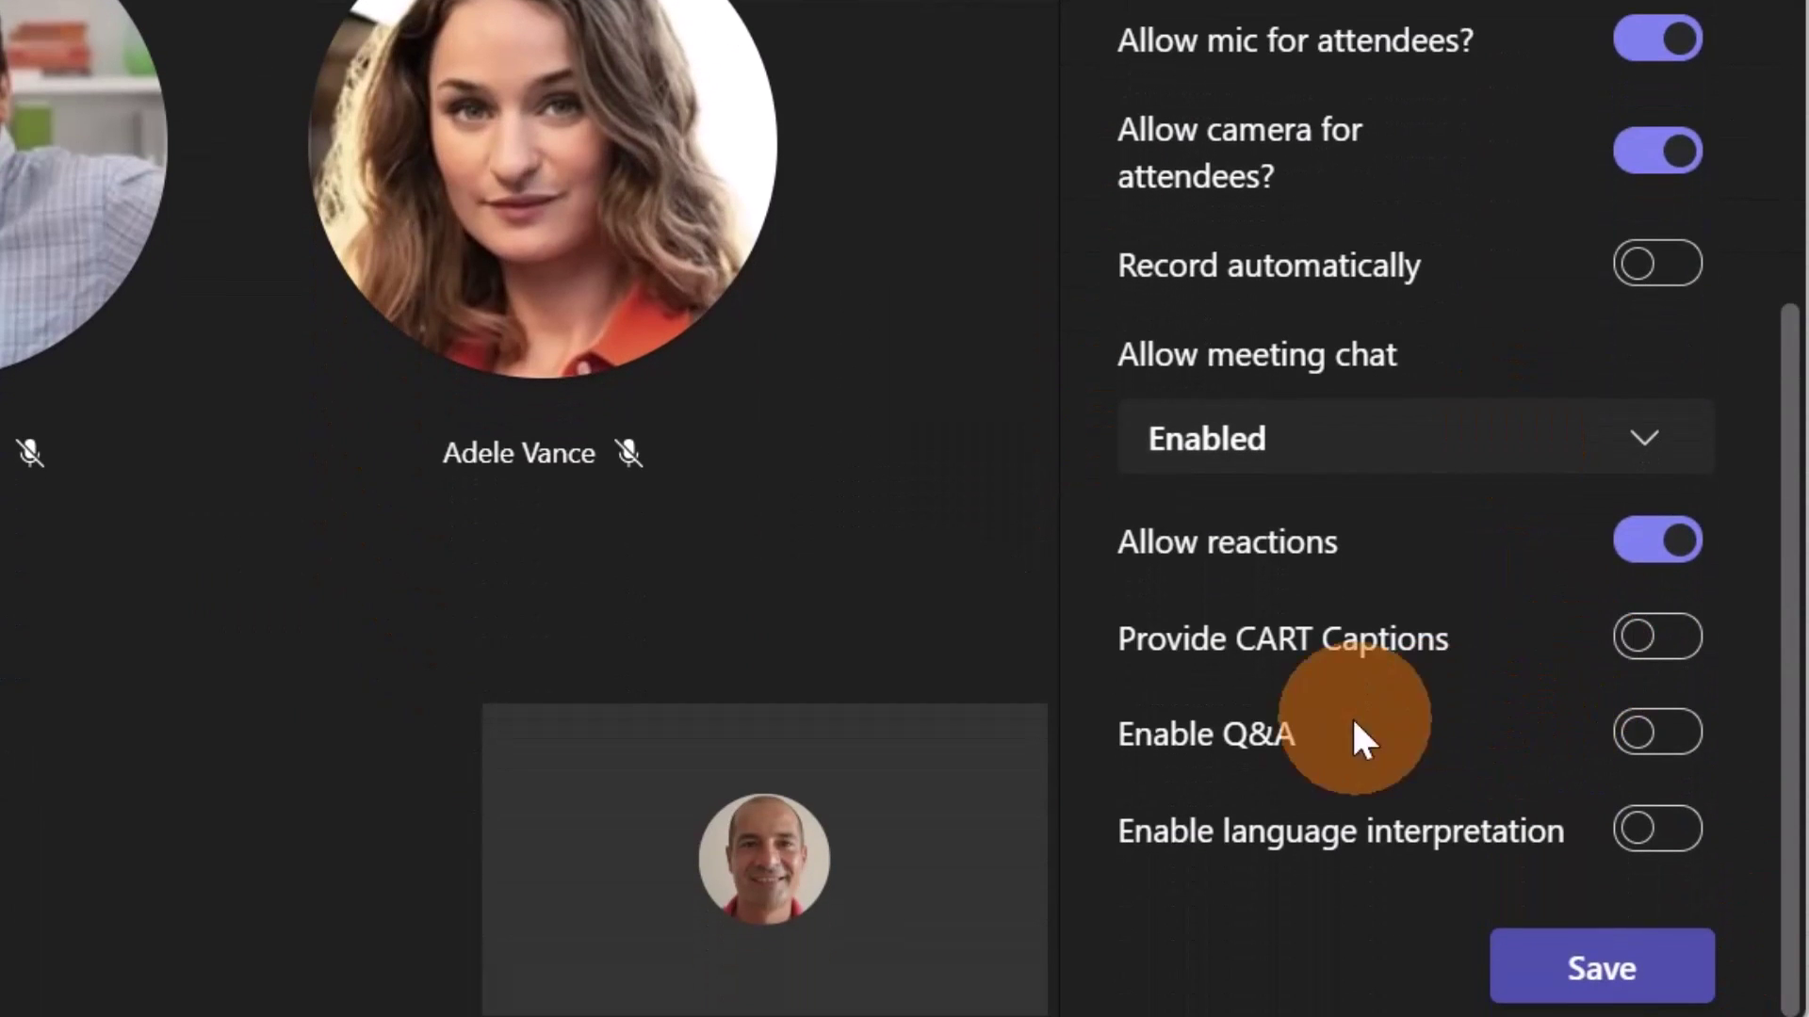
click(1651, 744)
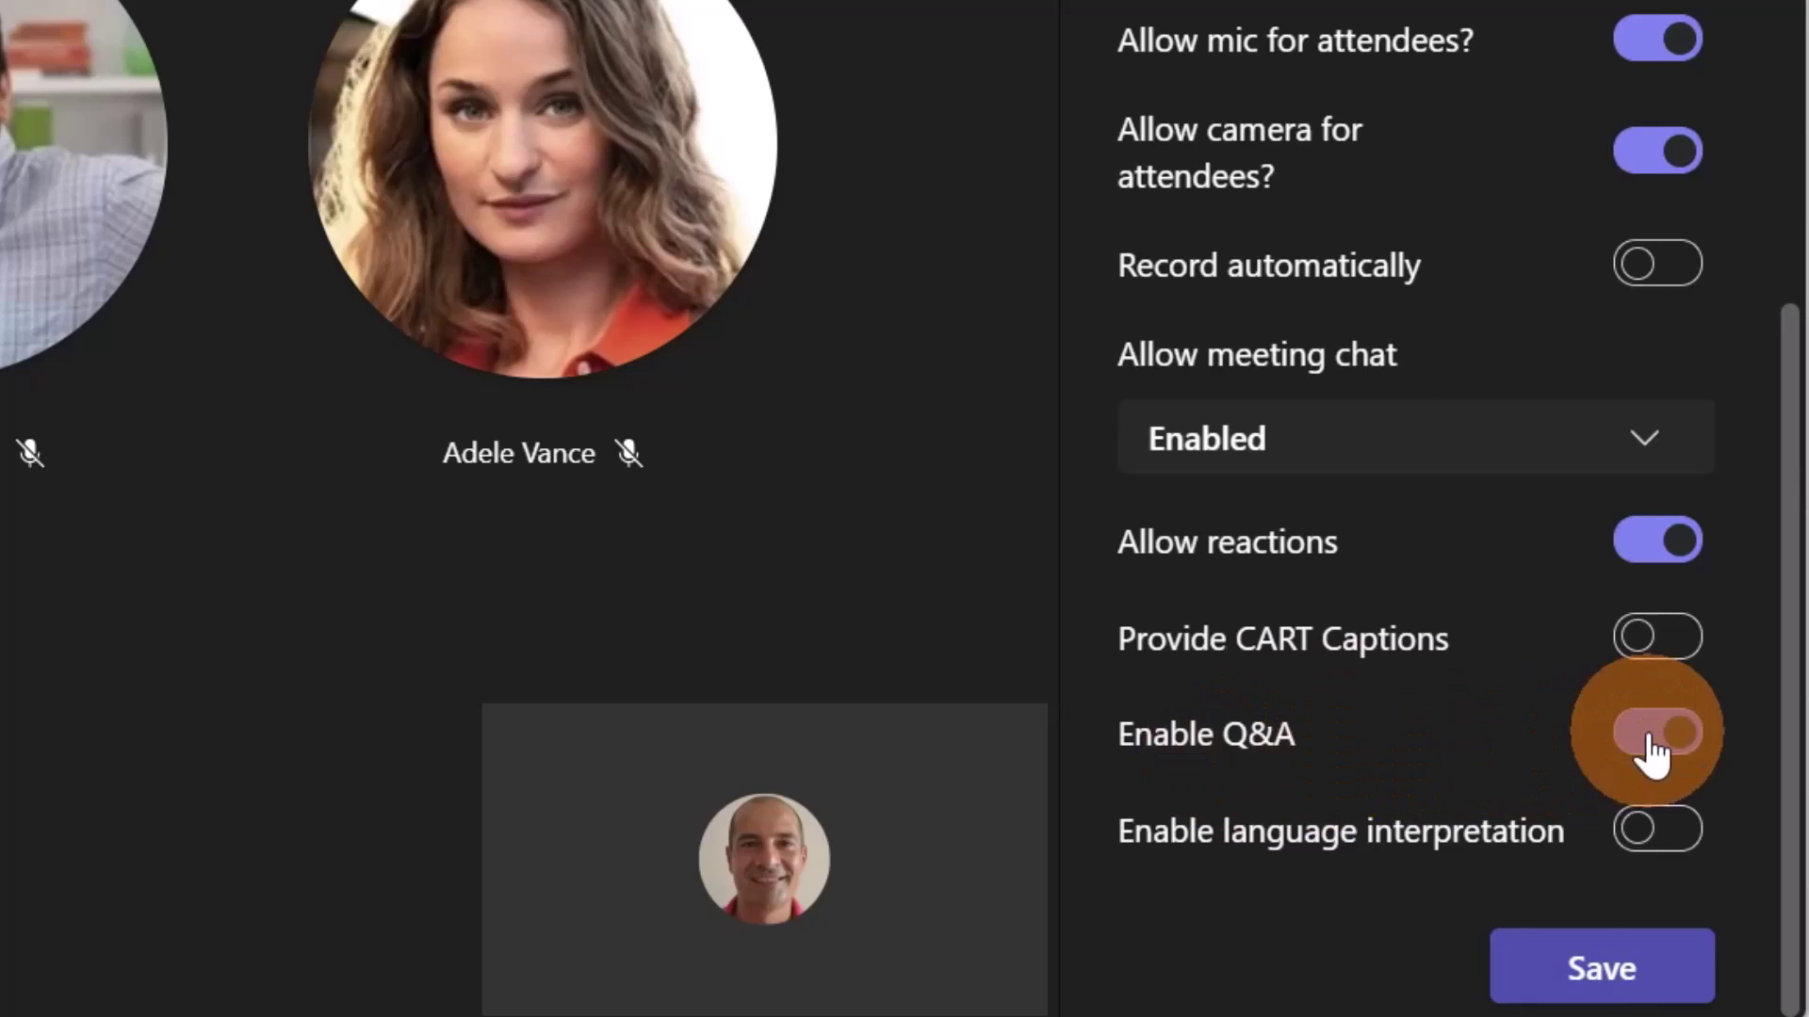
click(1590, 989)
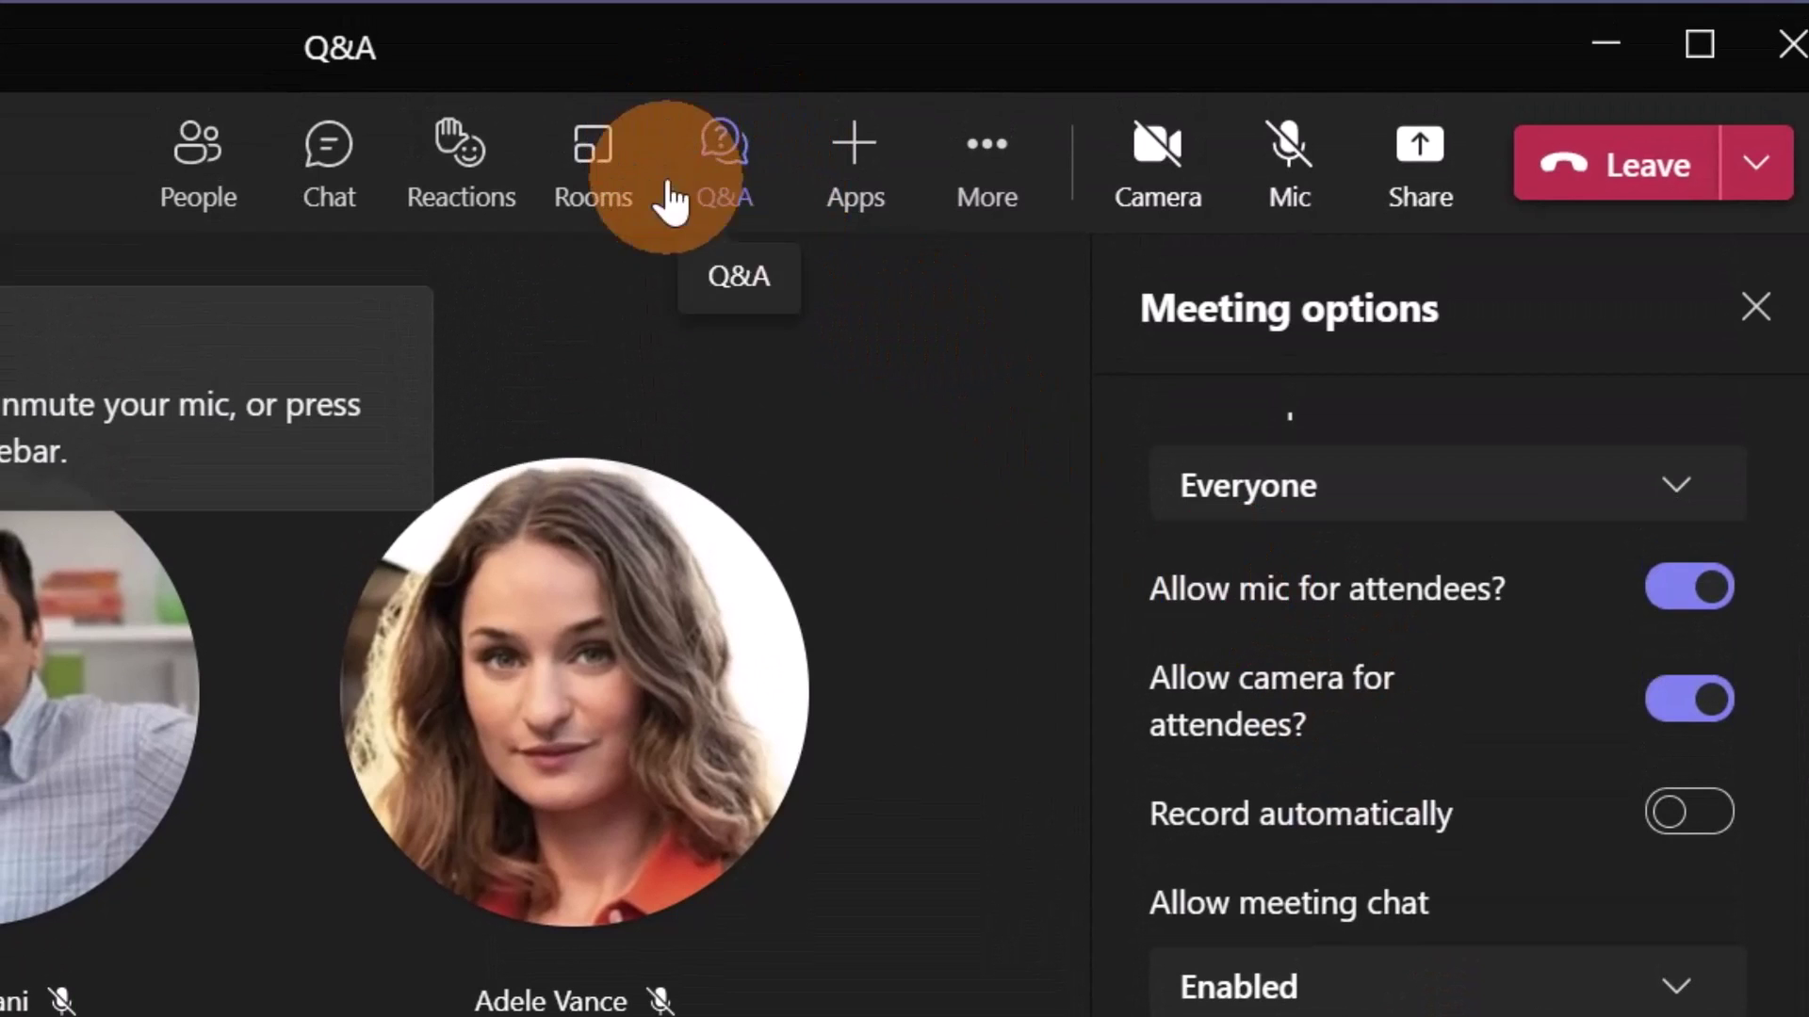
Step: Examine the meeting's Q&A settings for attendees and organizers, and look at the post types available when asking a question
click(732, 195)
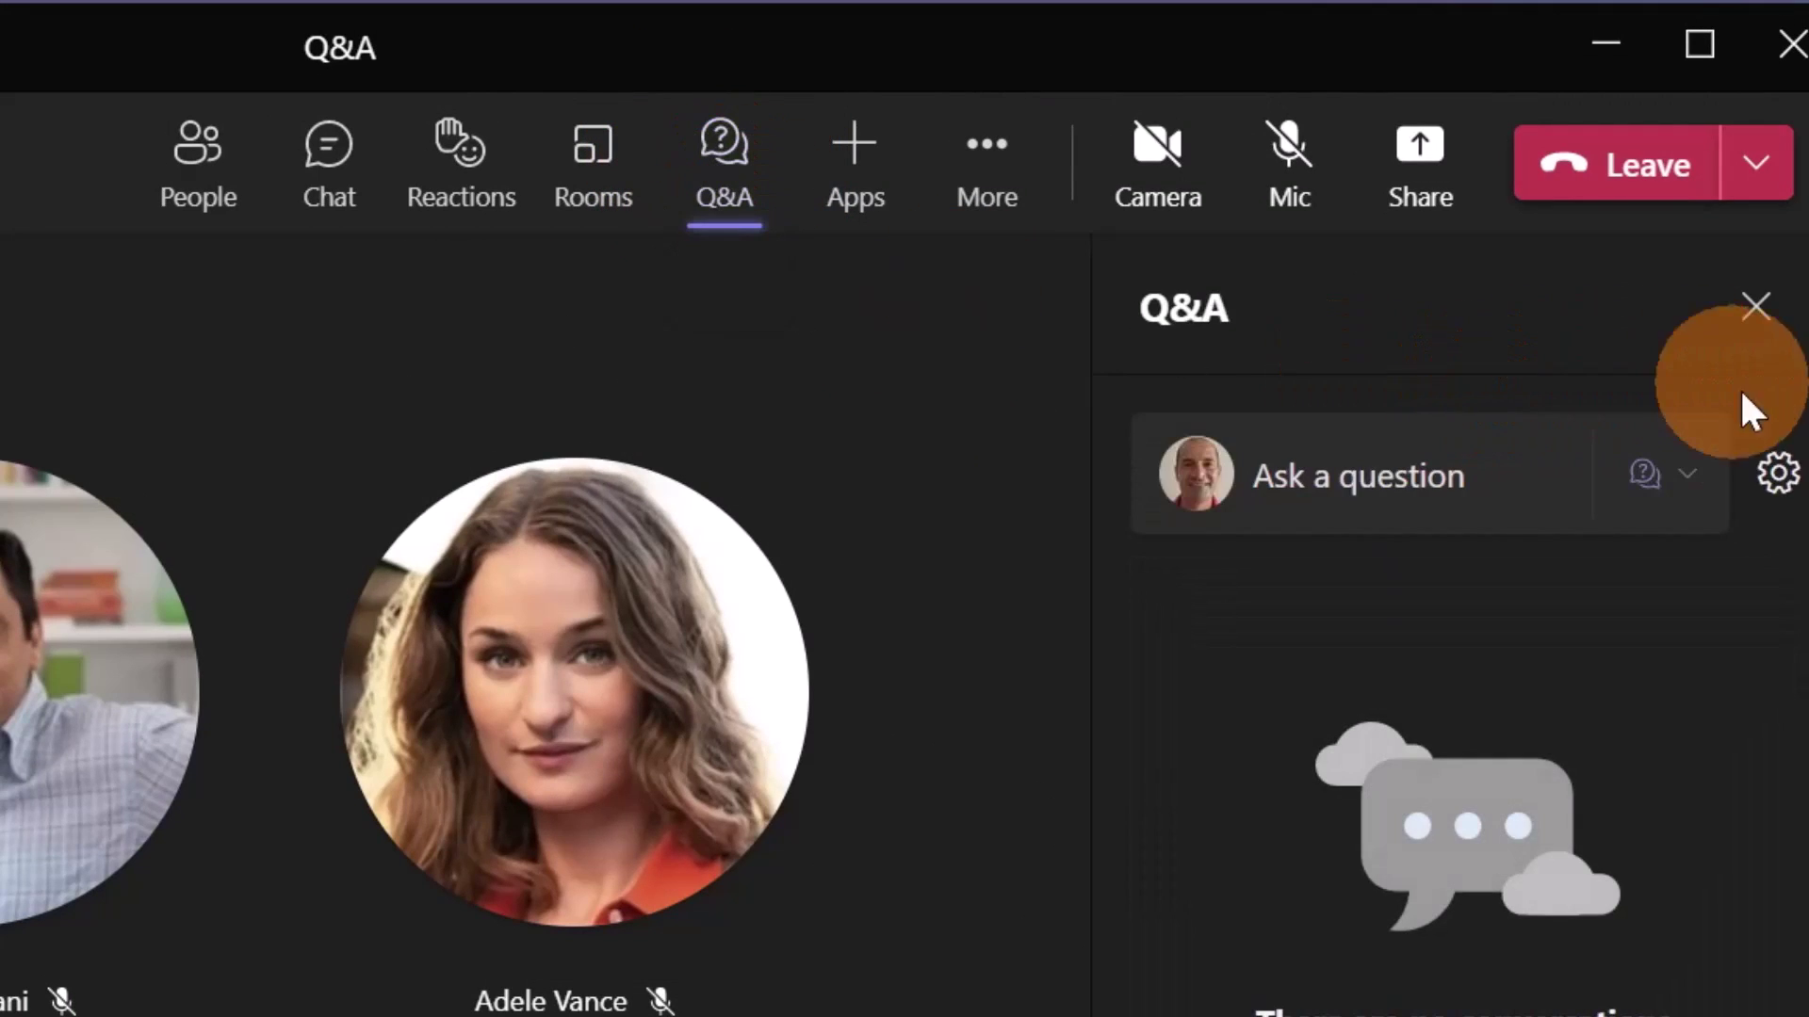
click(1778, 476)
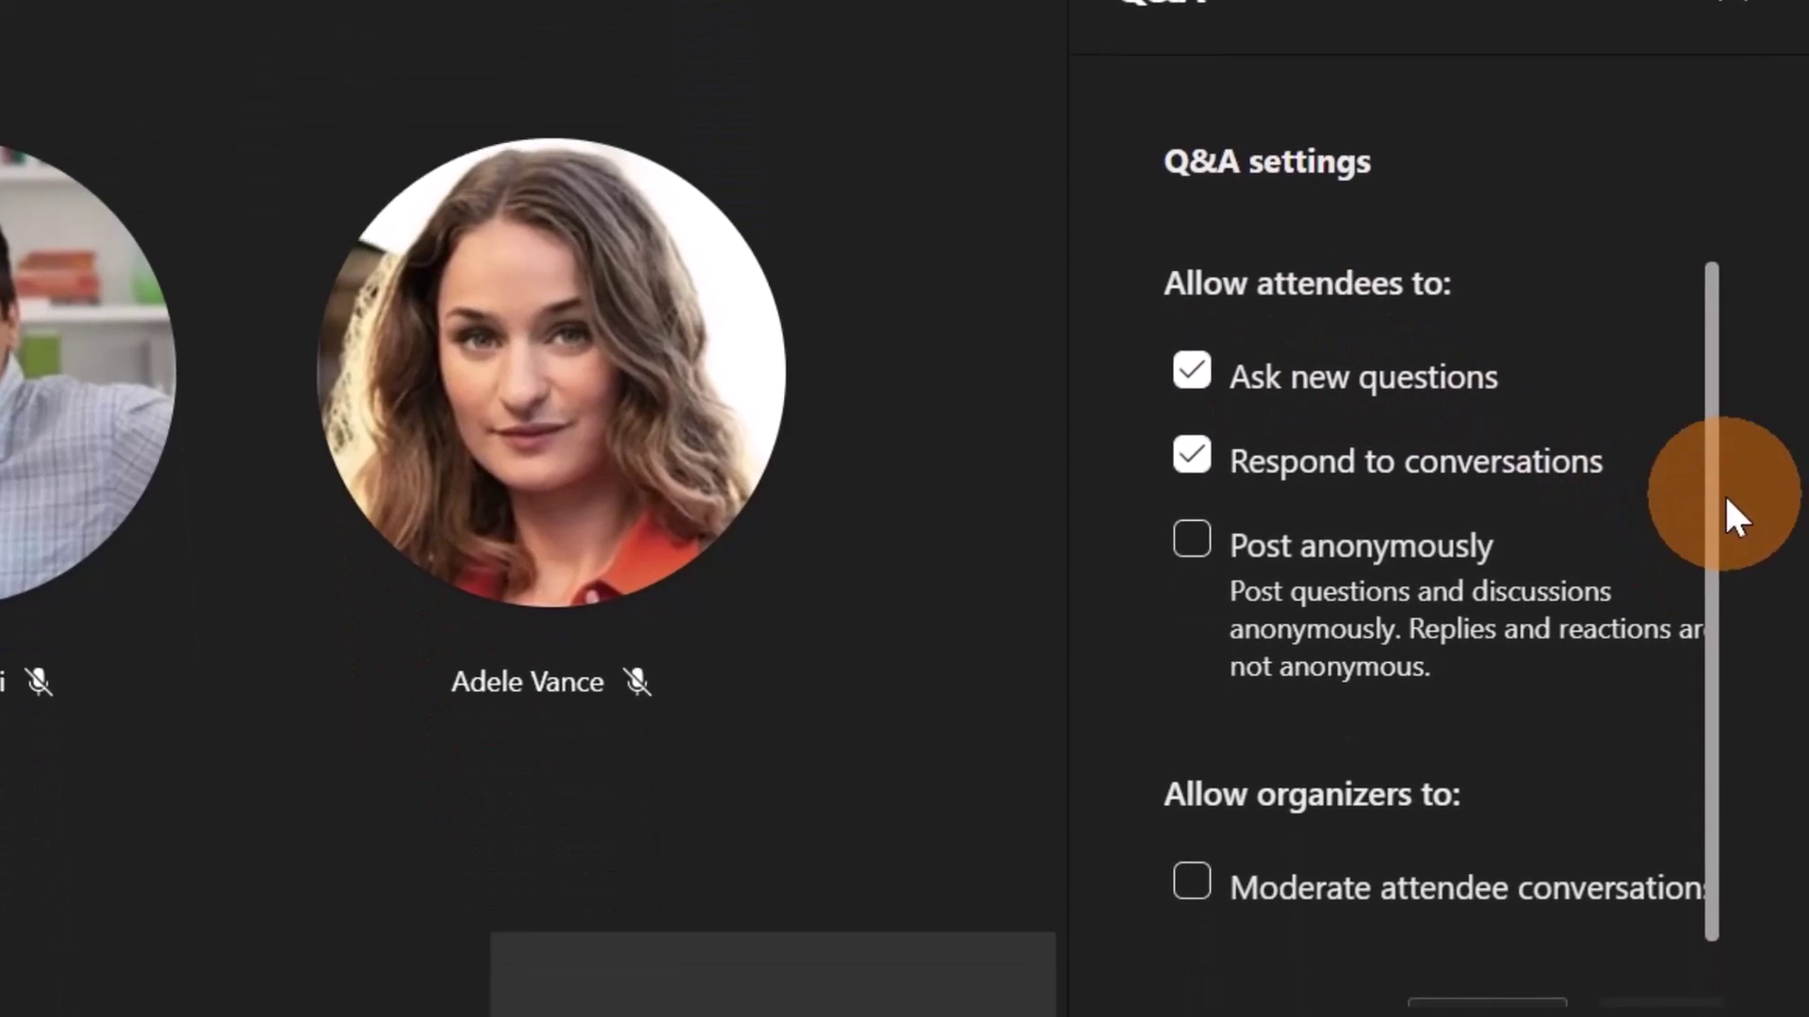
click(1642, 914)
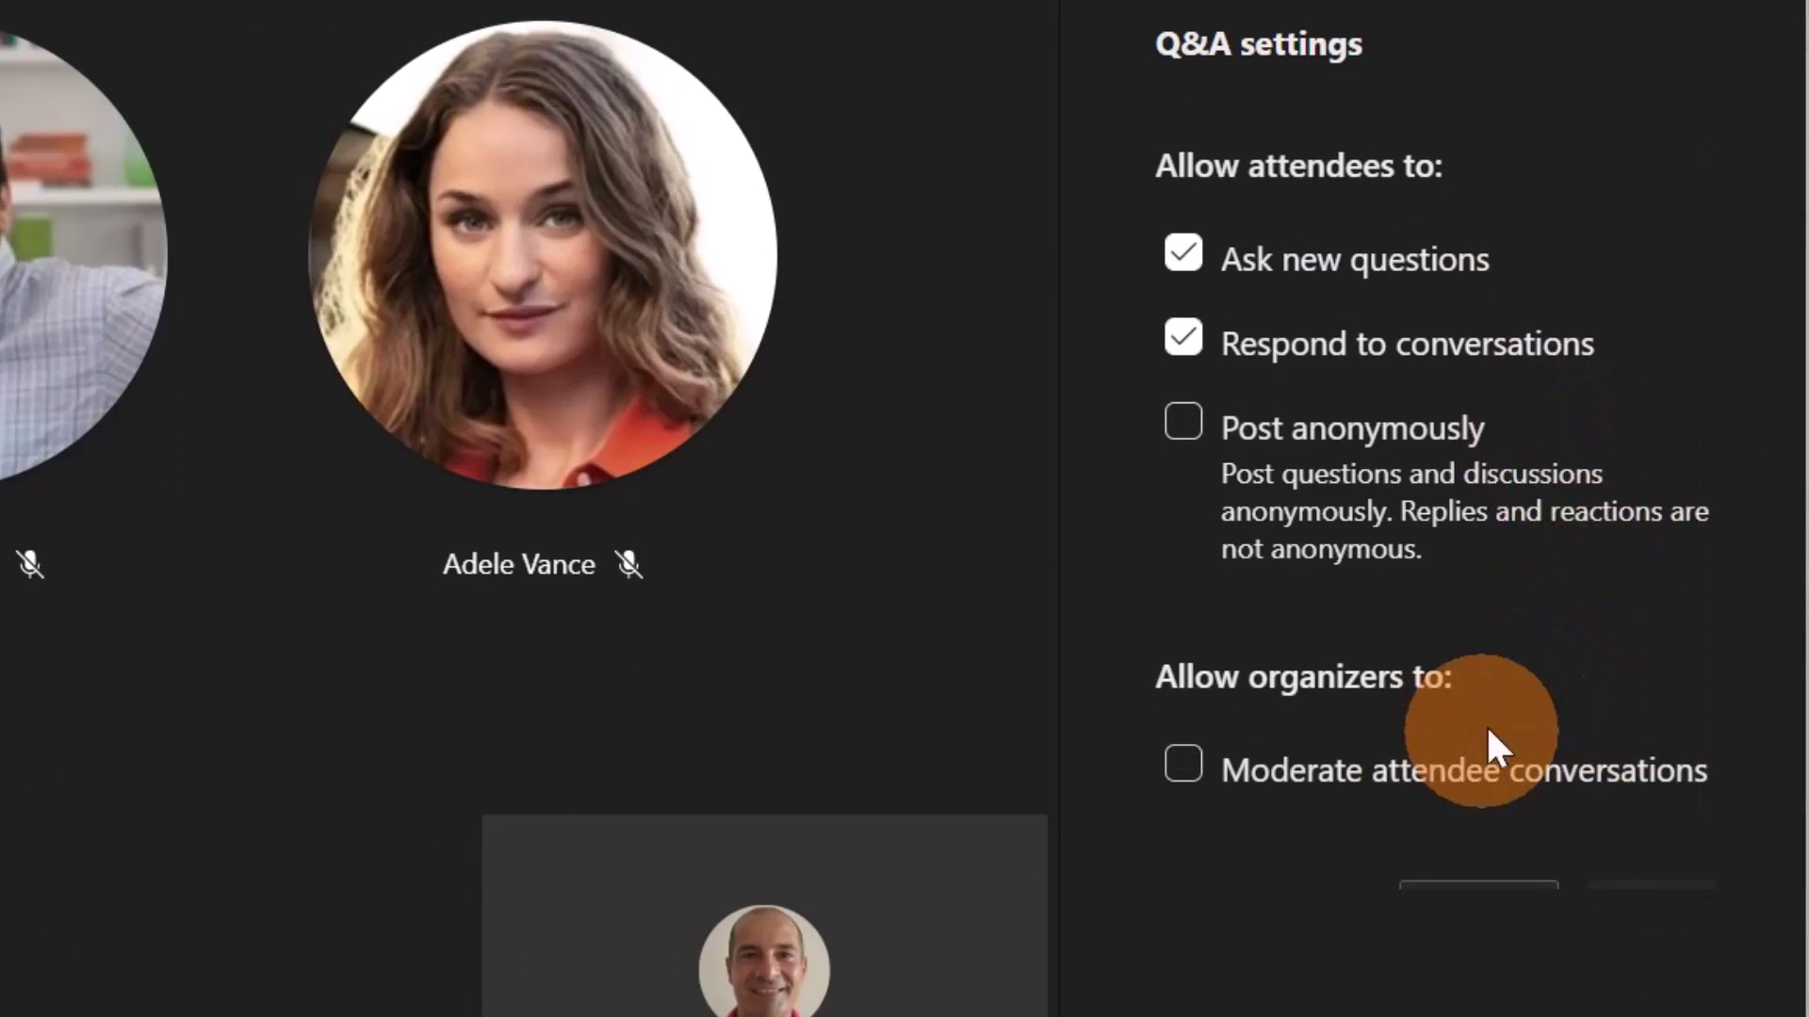
scroll(1498, 711, down, 1)
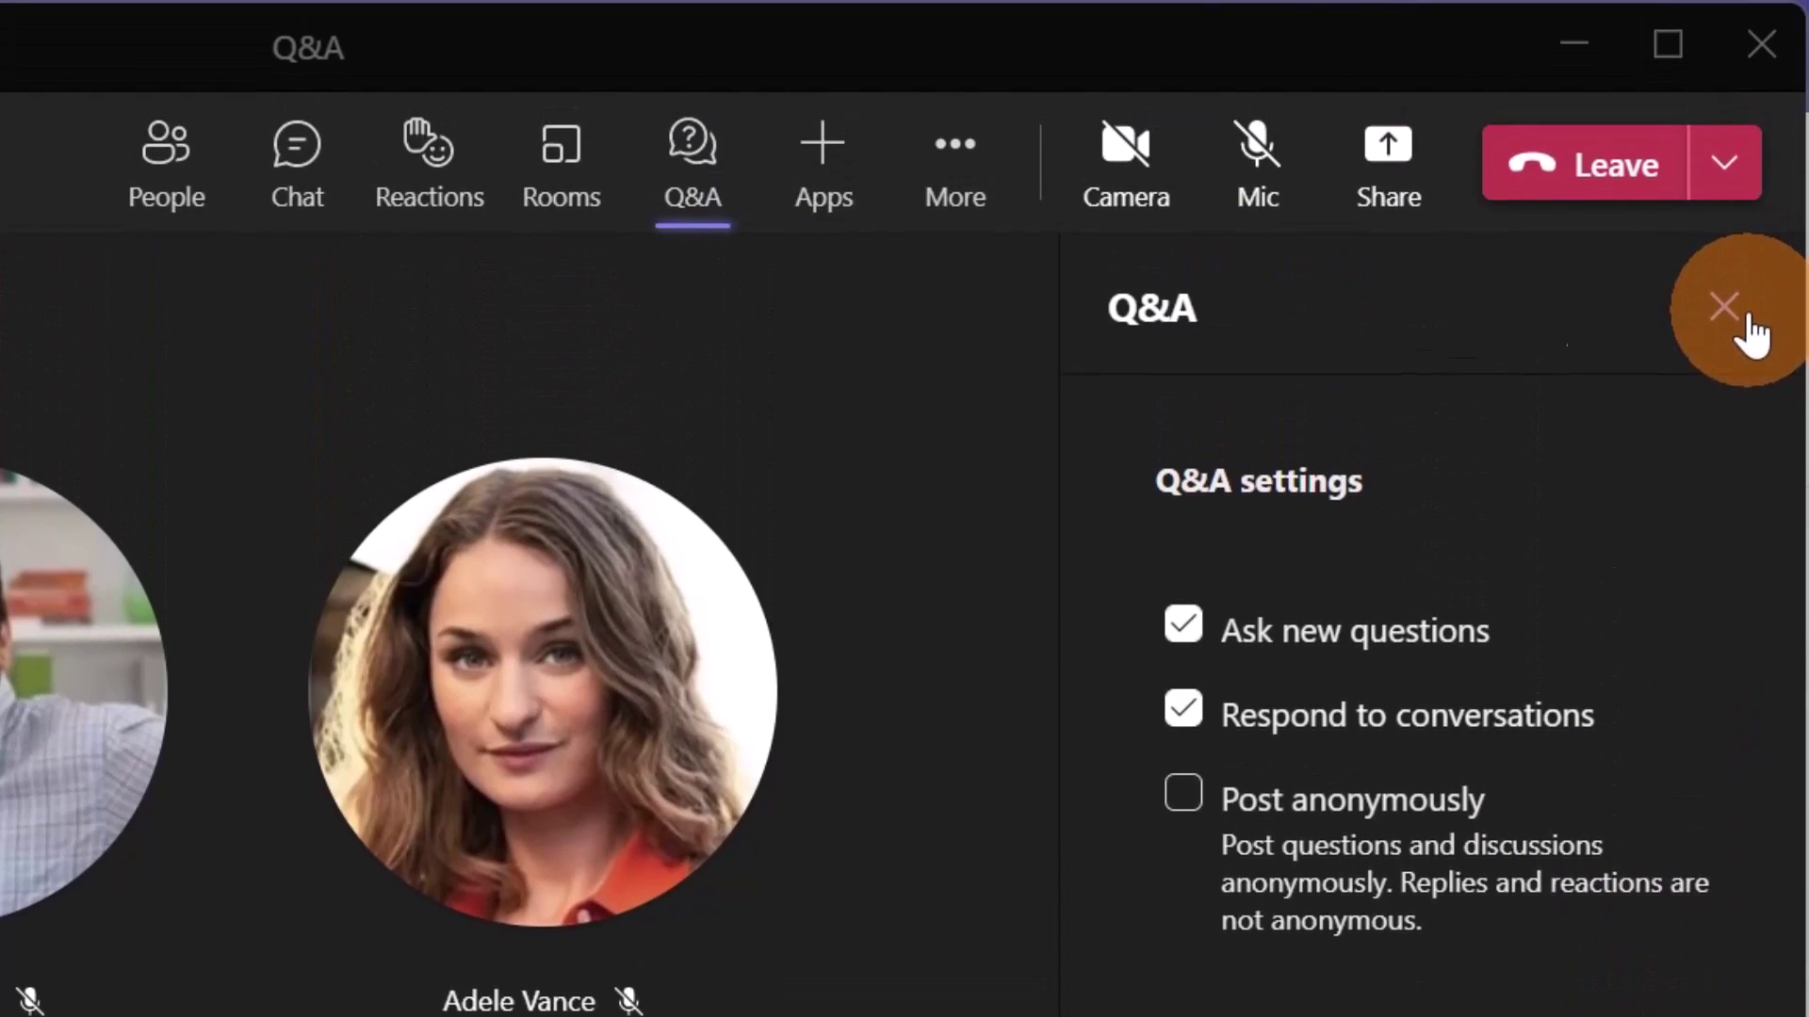
click(1745, 317)
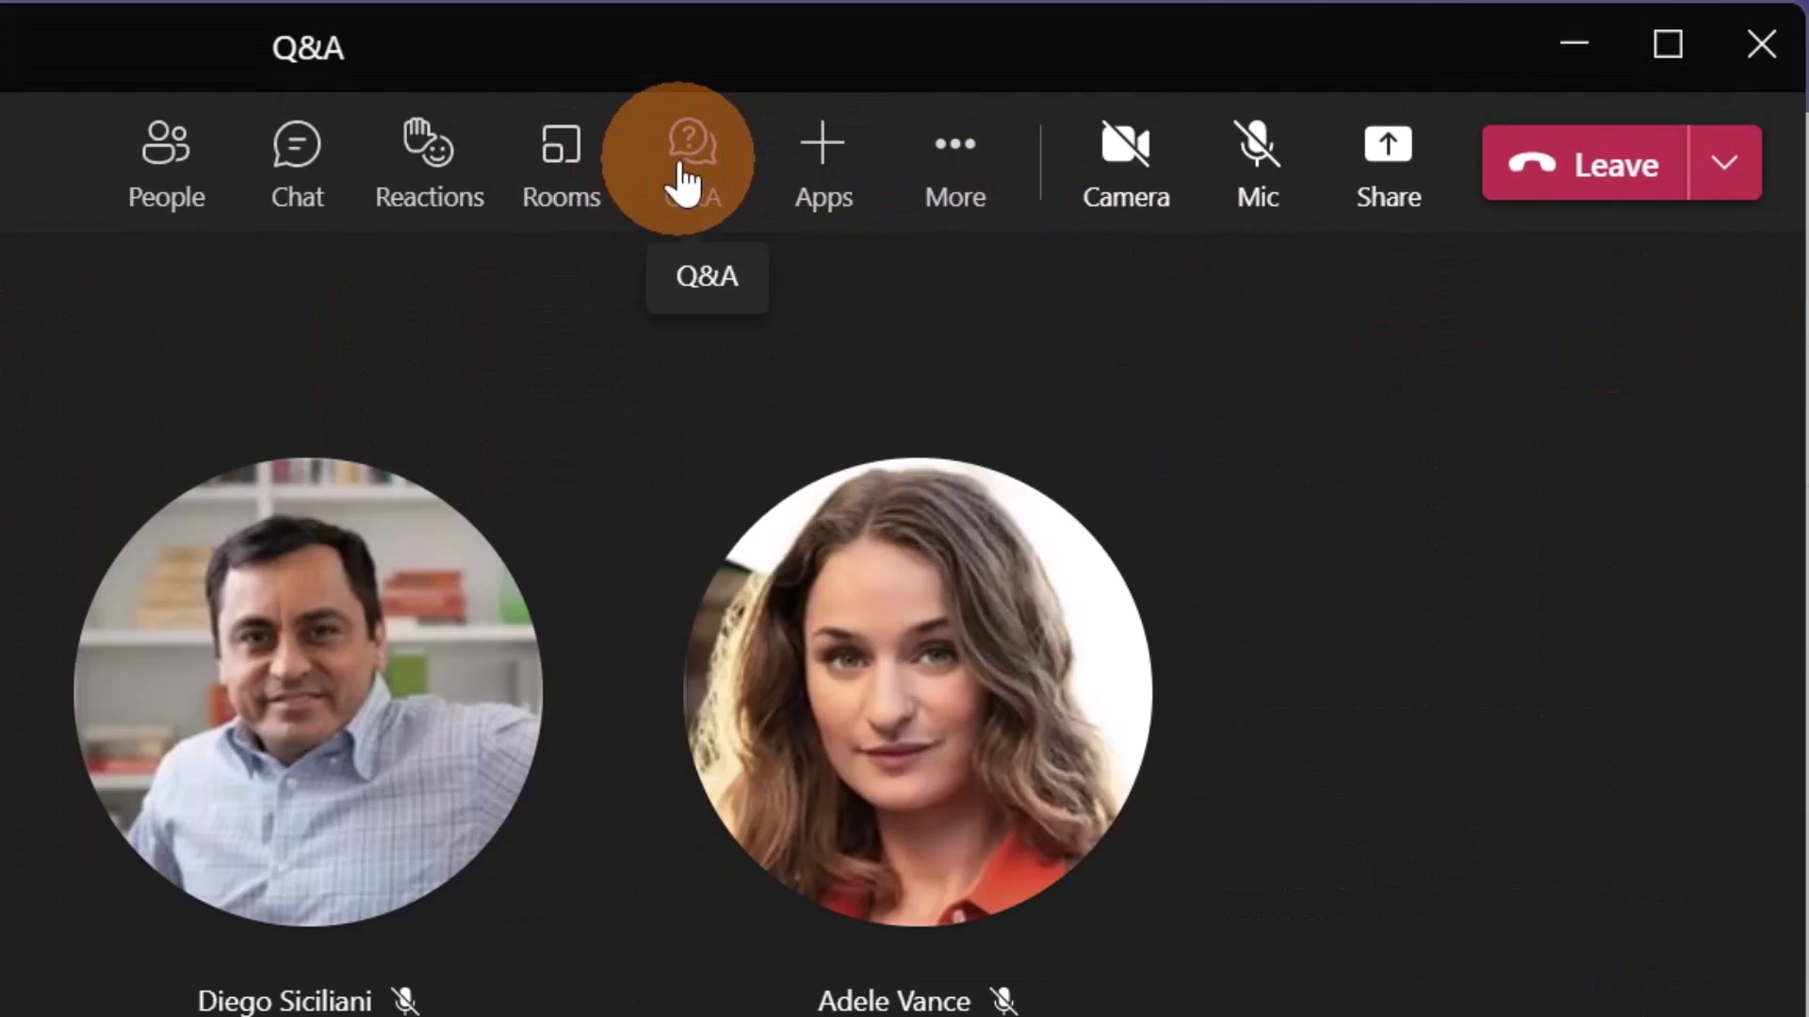
click(685, 184)
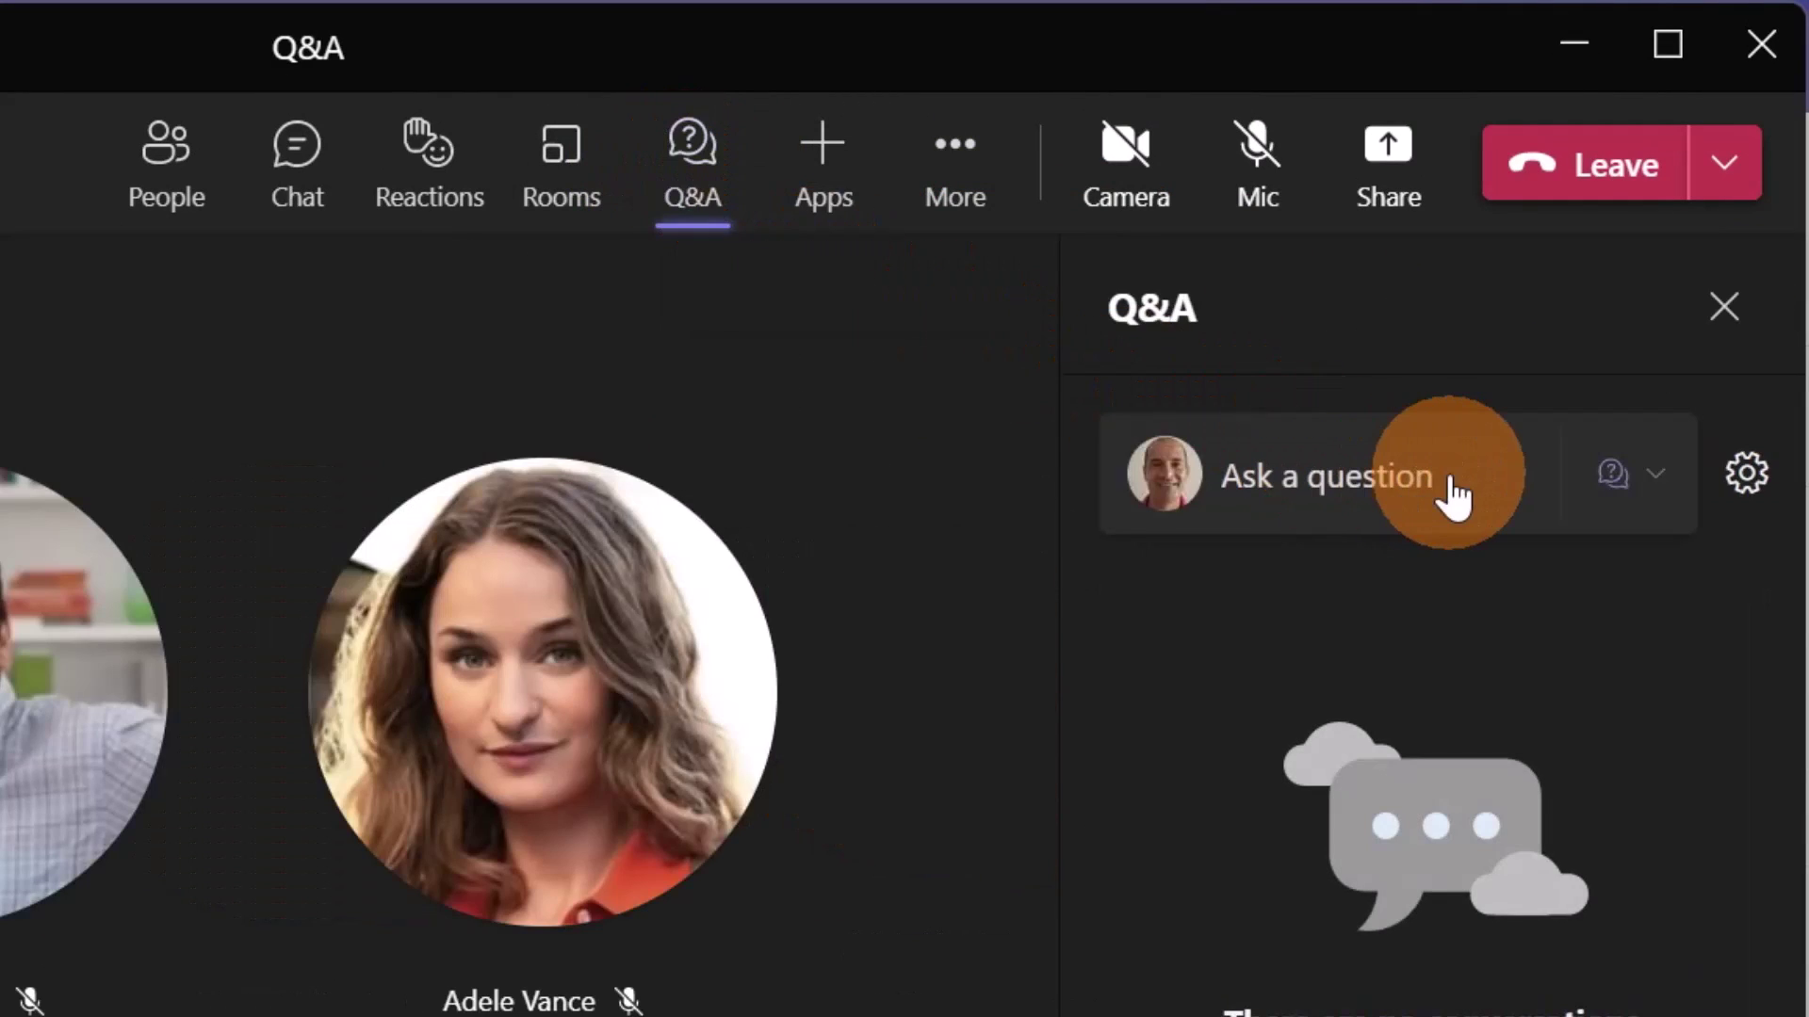
click(1632, 479)
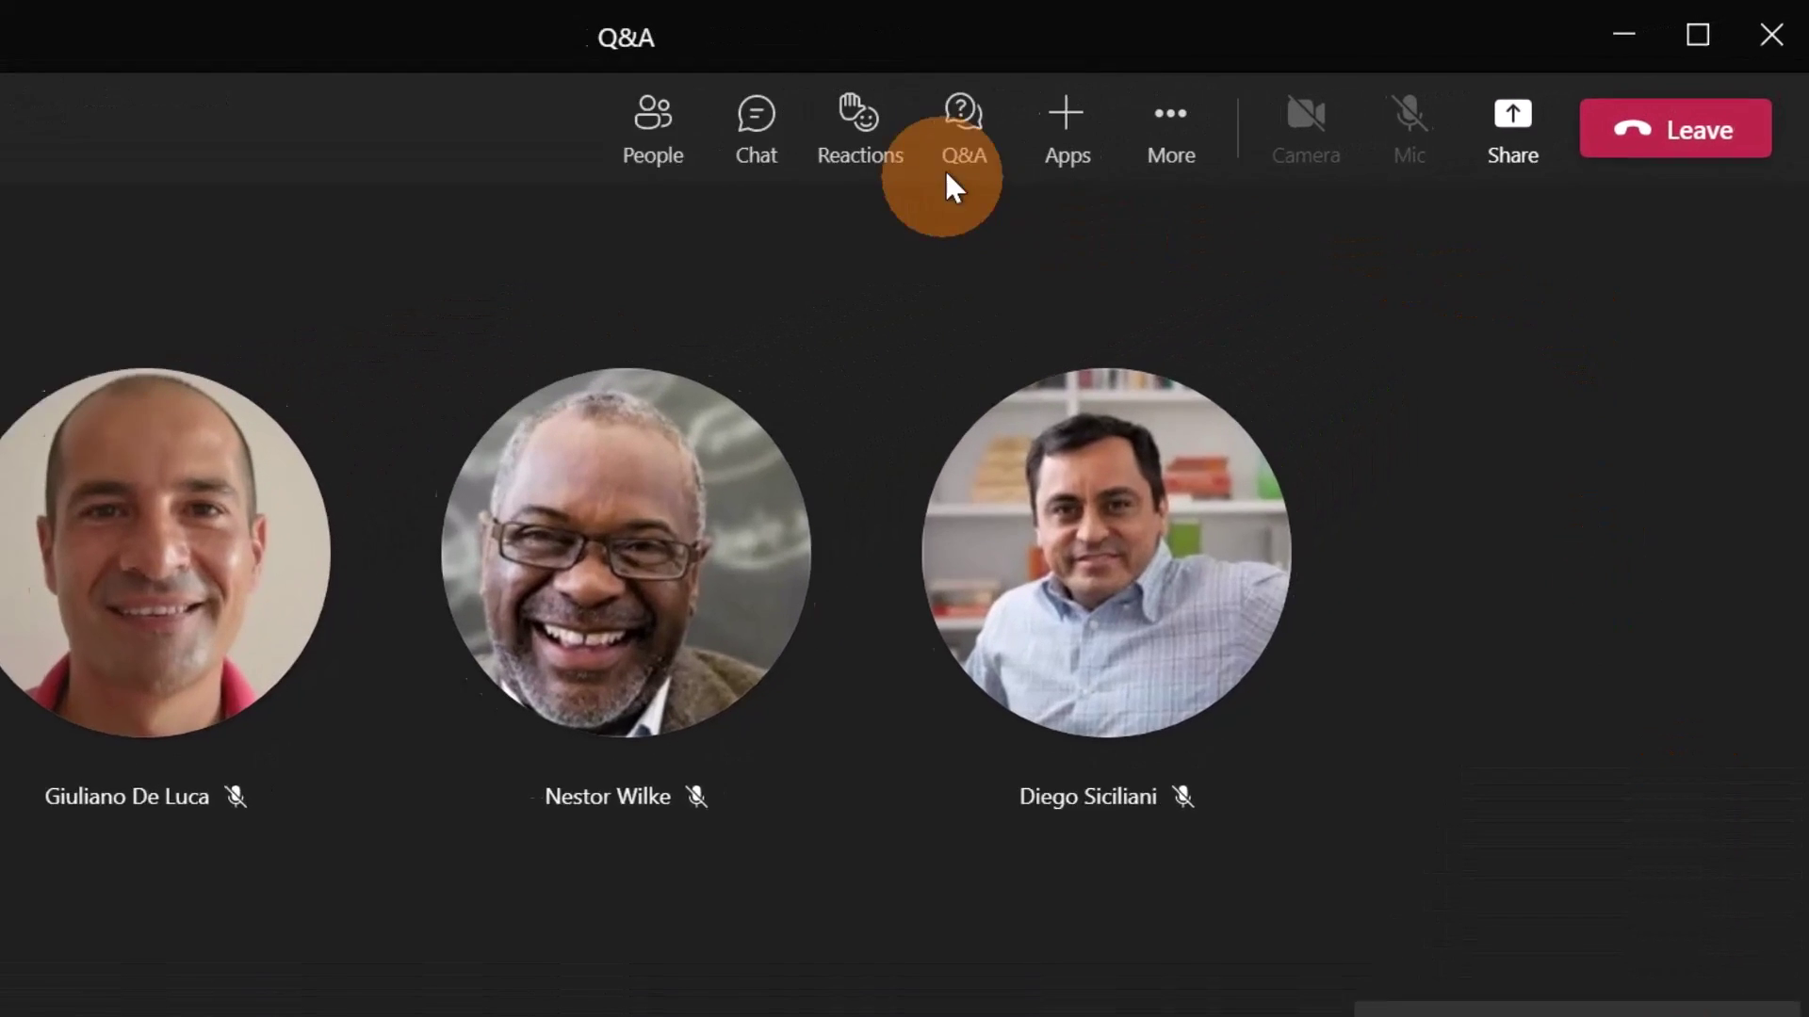
Step: From an attendee's meeting window, post the Q&A question "Could you provide best practices for this specific scenario?"
click(961, 153)
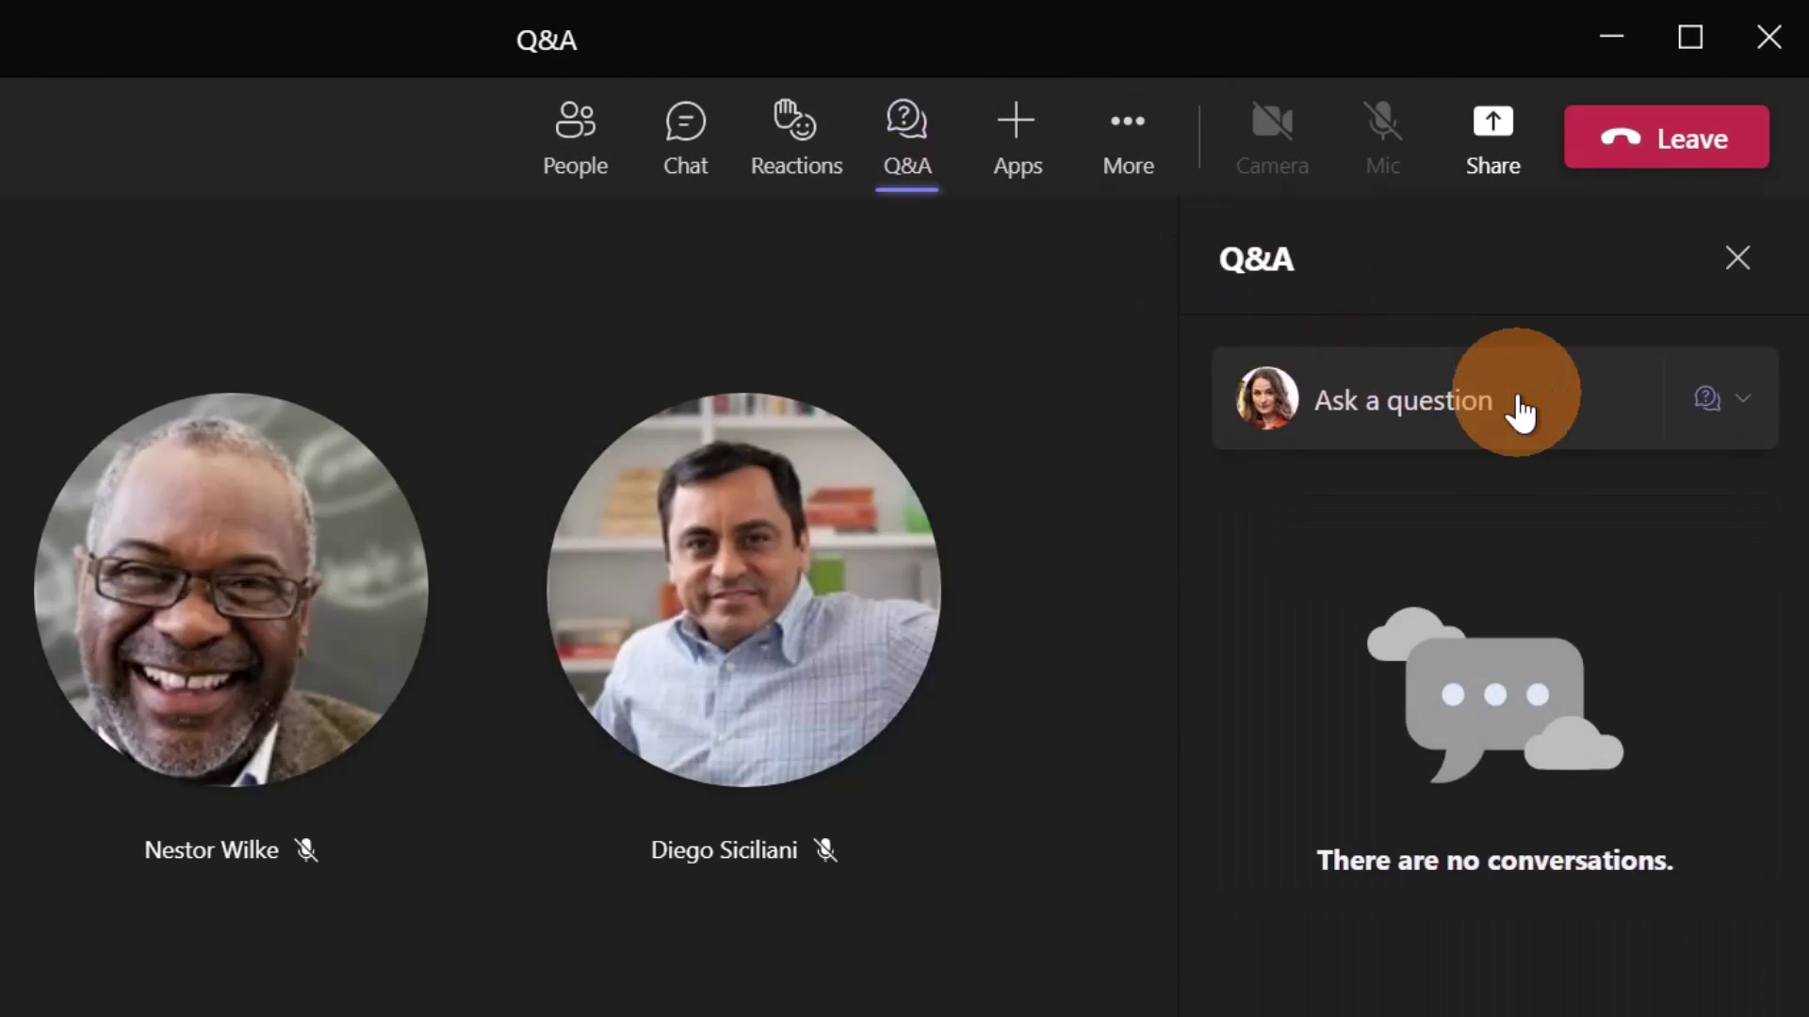
click(1528, 412)
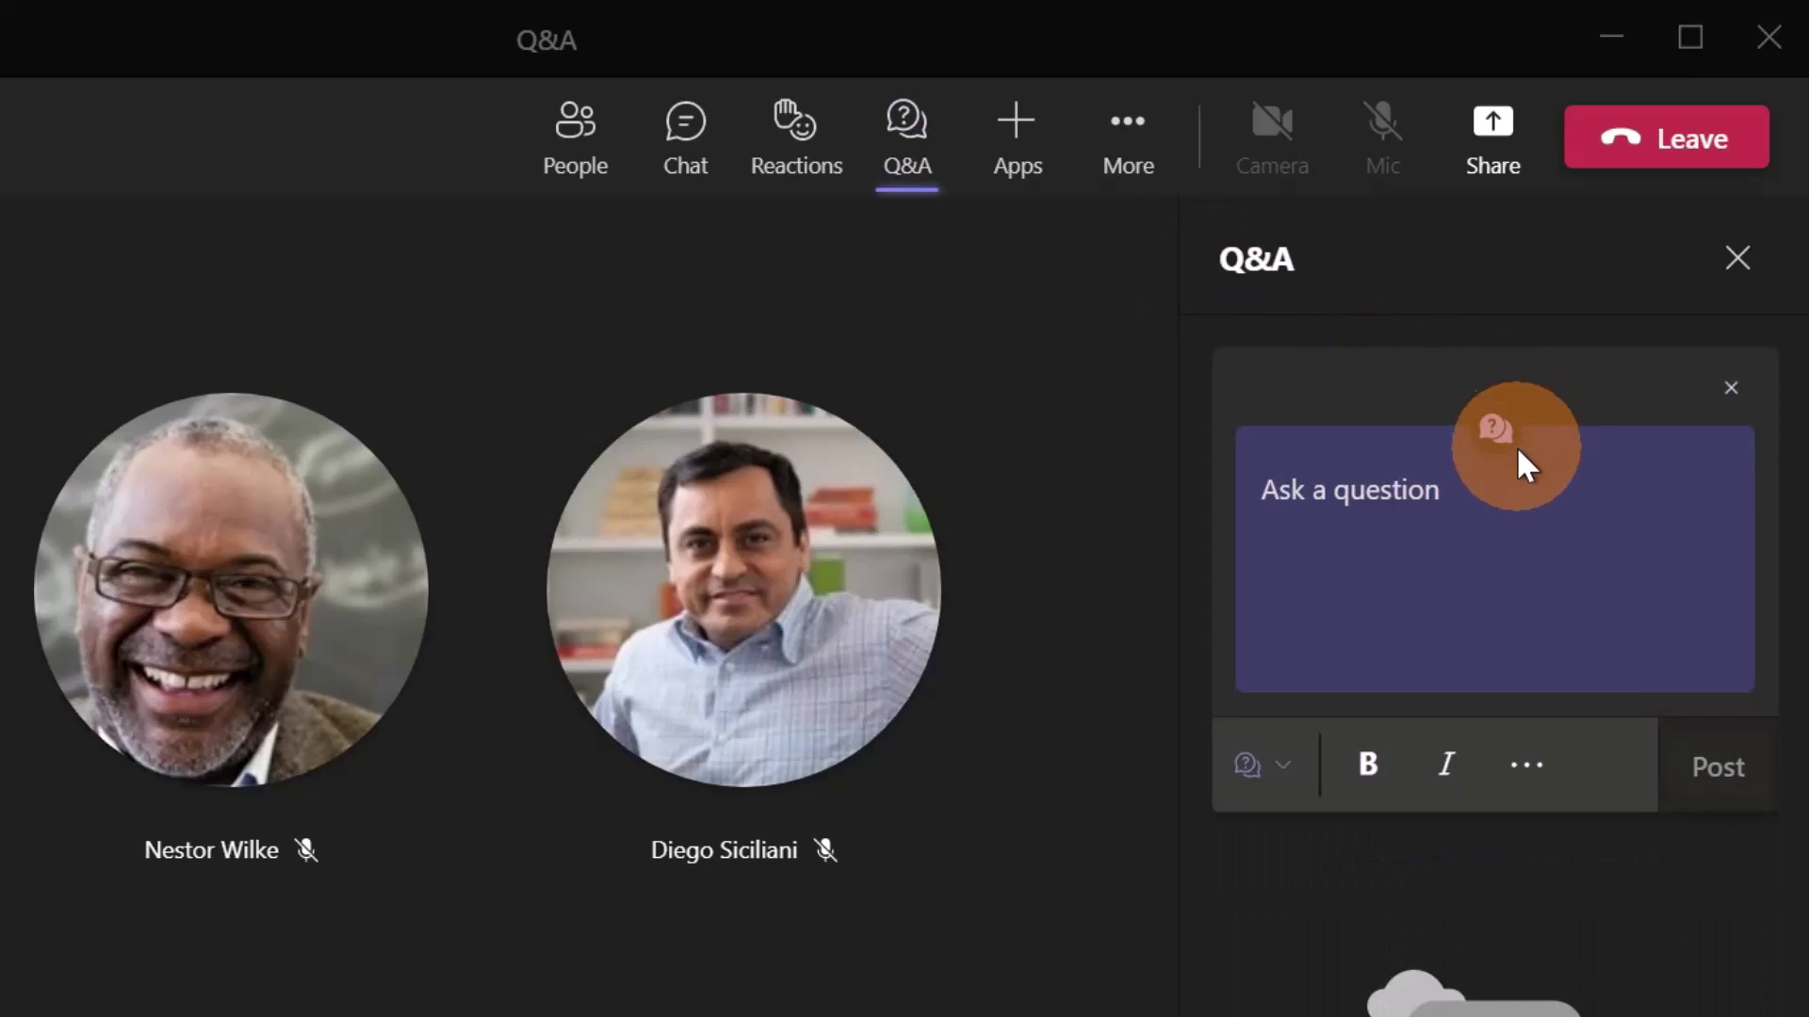
click(1485, 480)
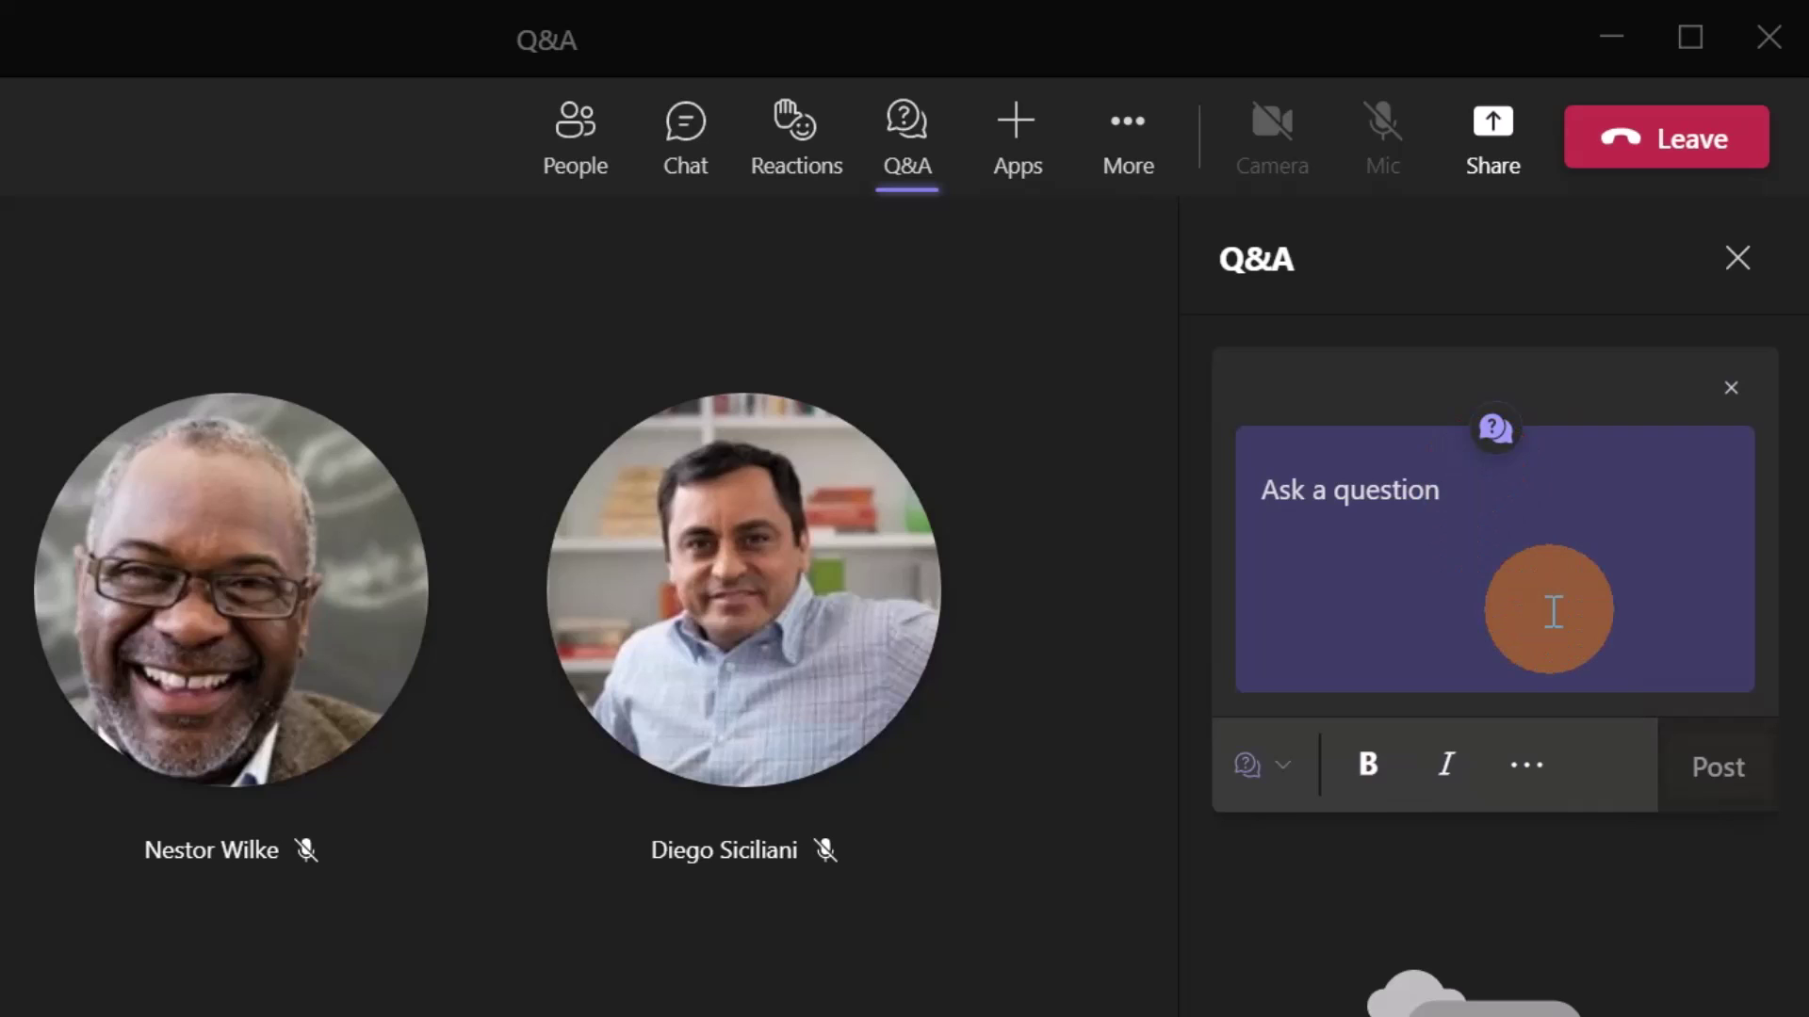
text(Could you provide best practices for this specific scenario?)
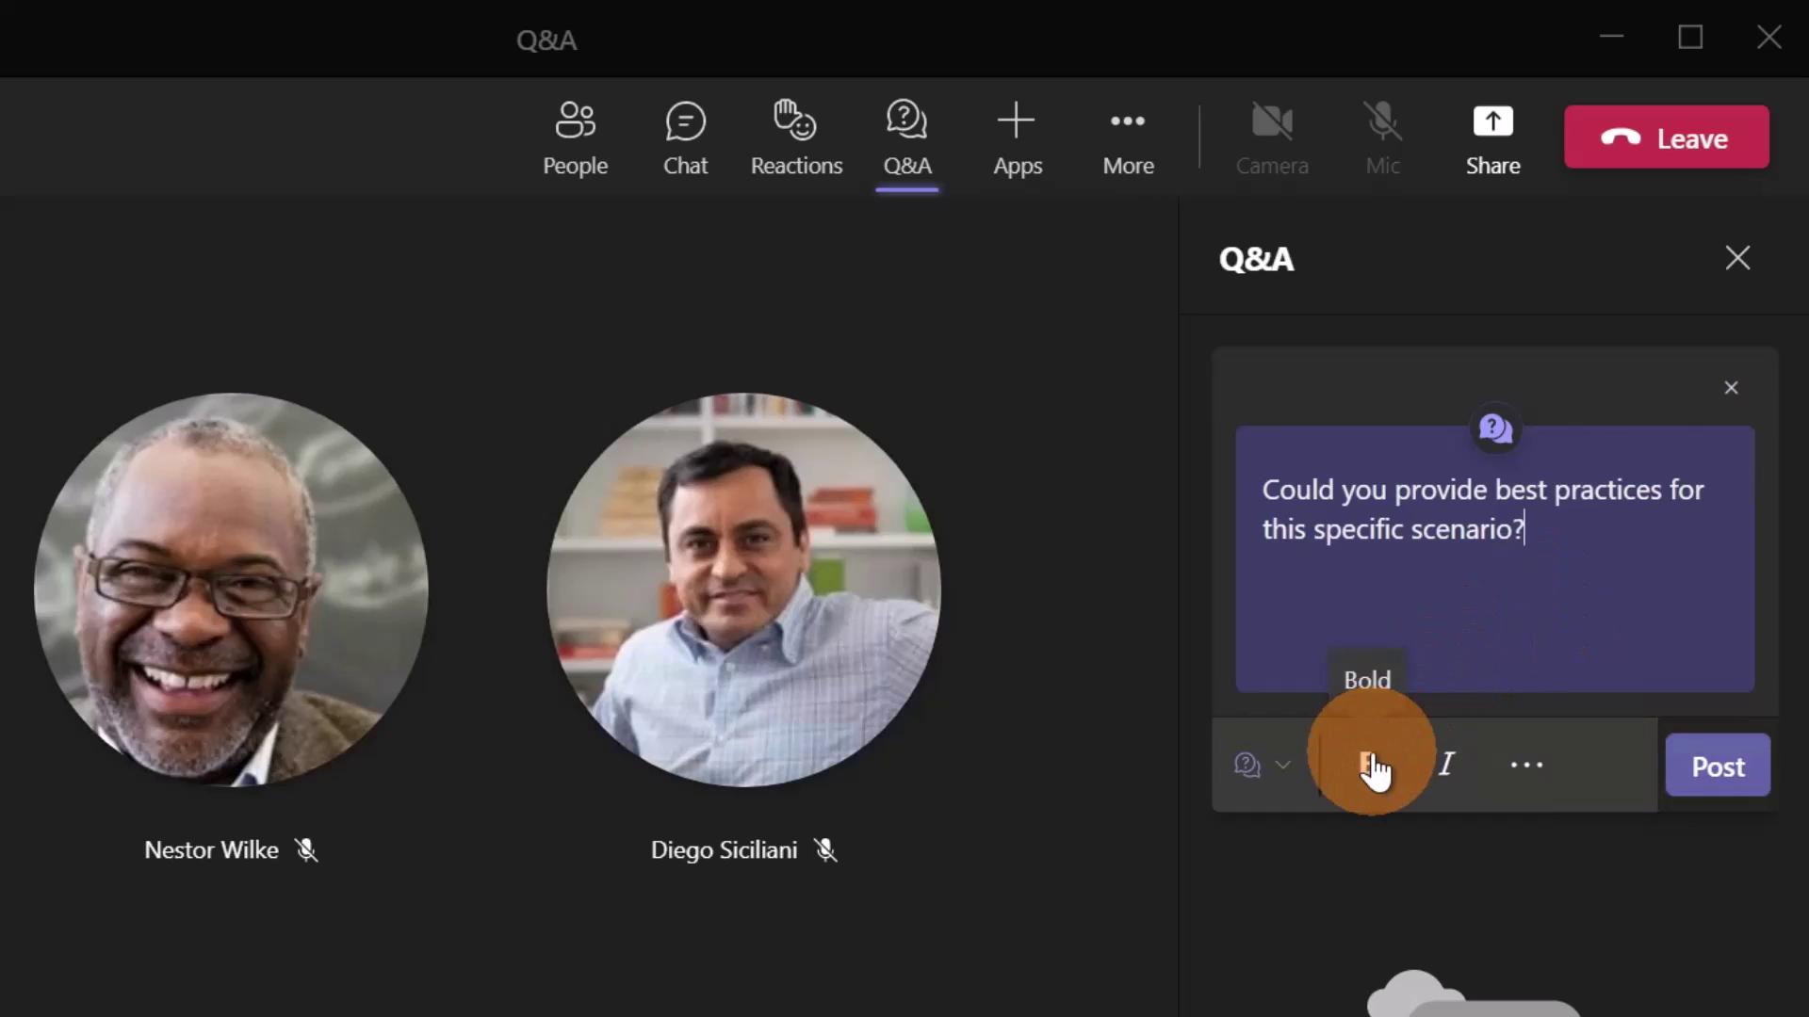
double_click(1484, 537)
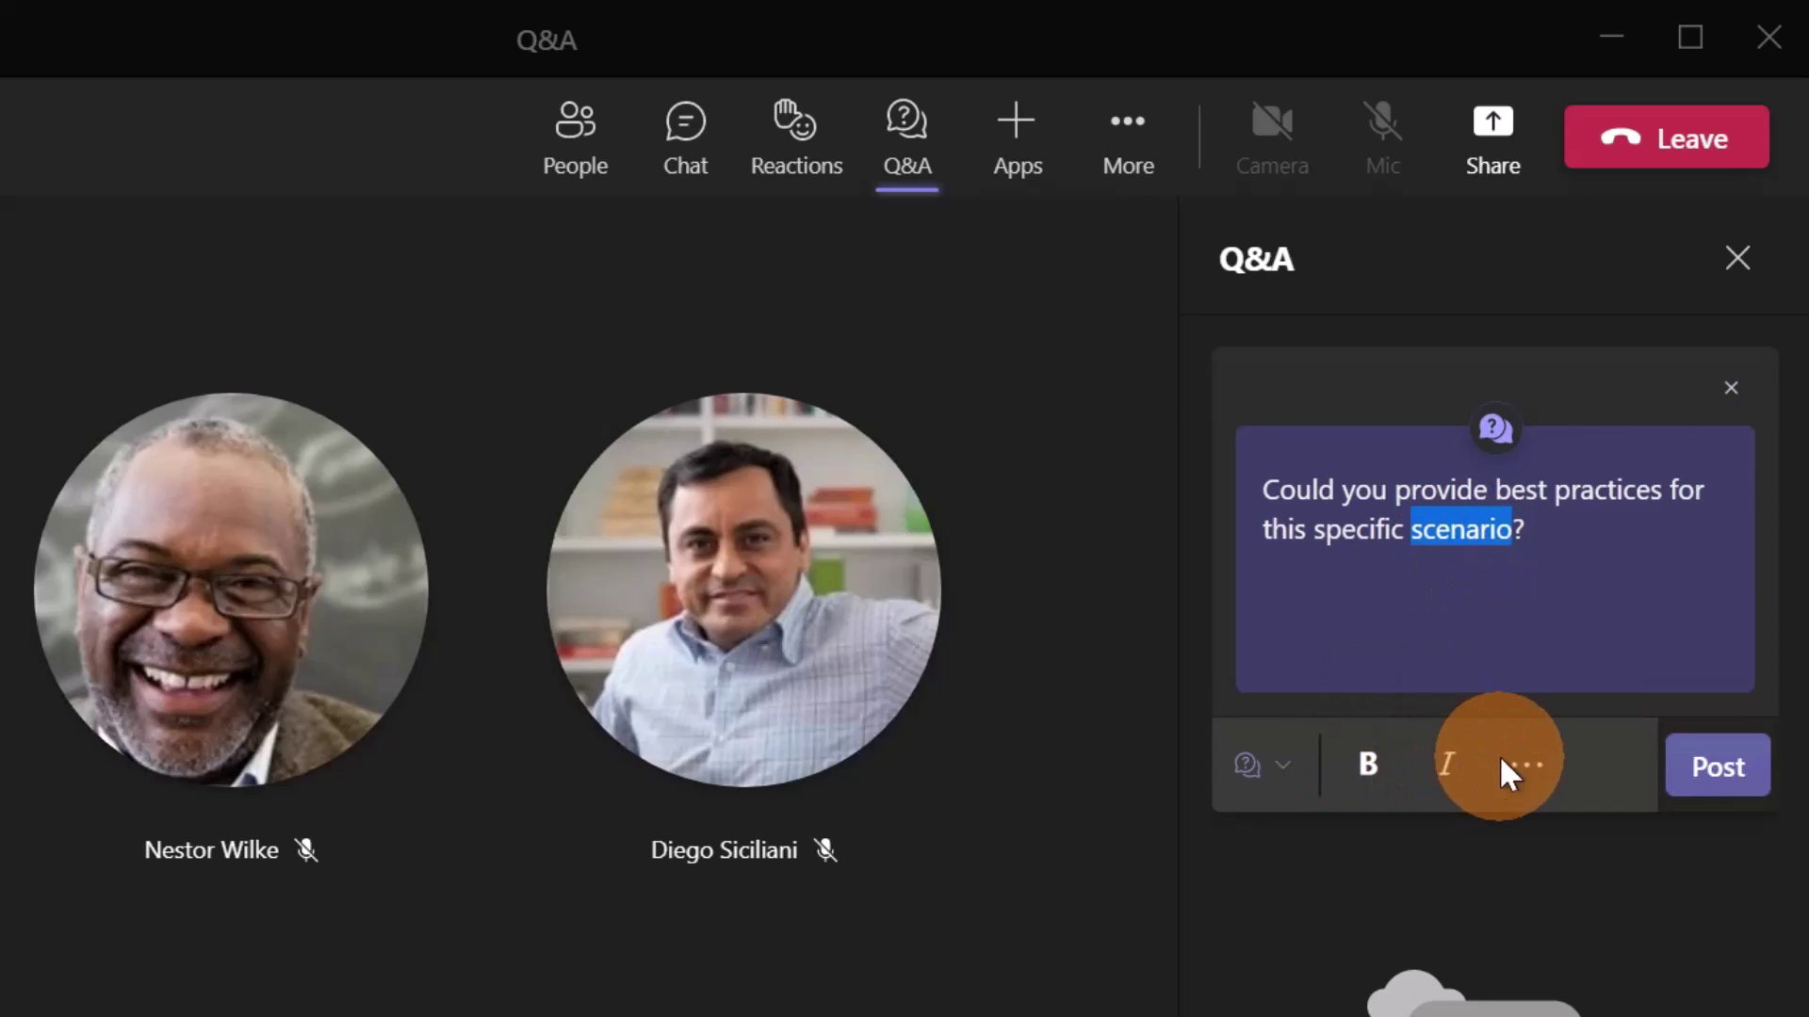
click(1522, 768)
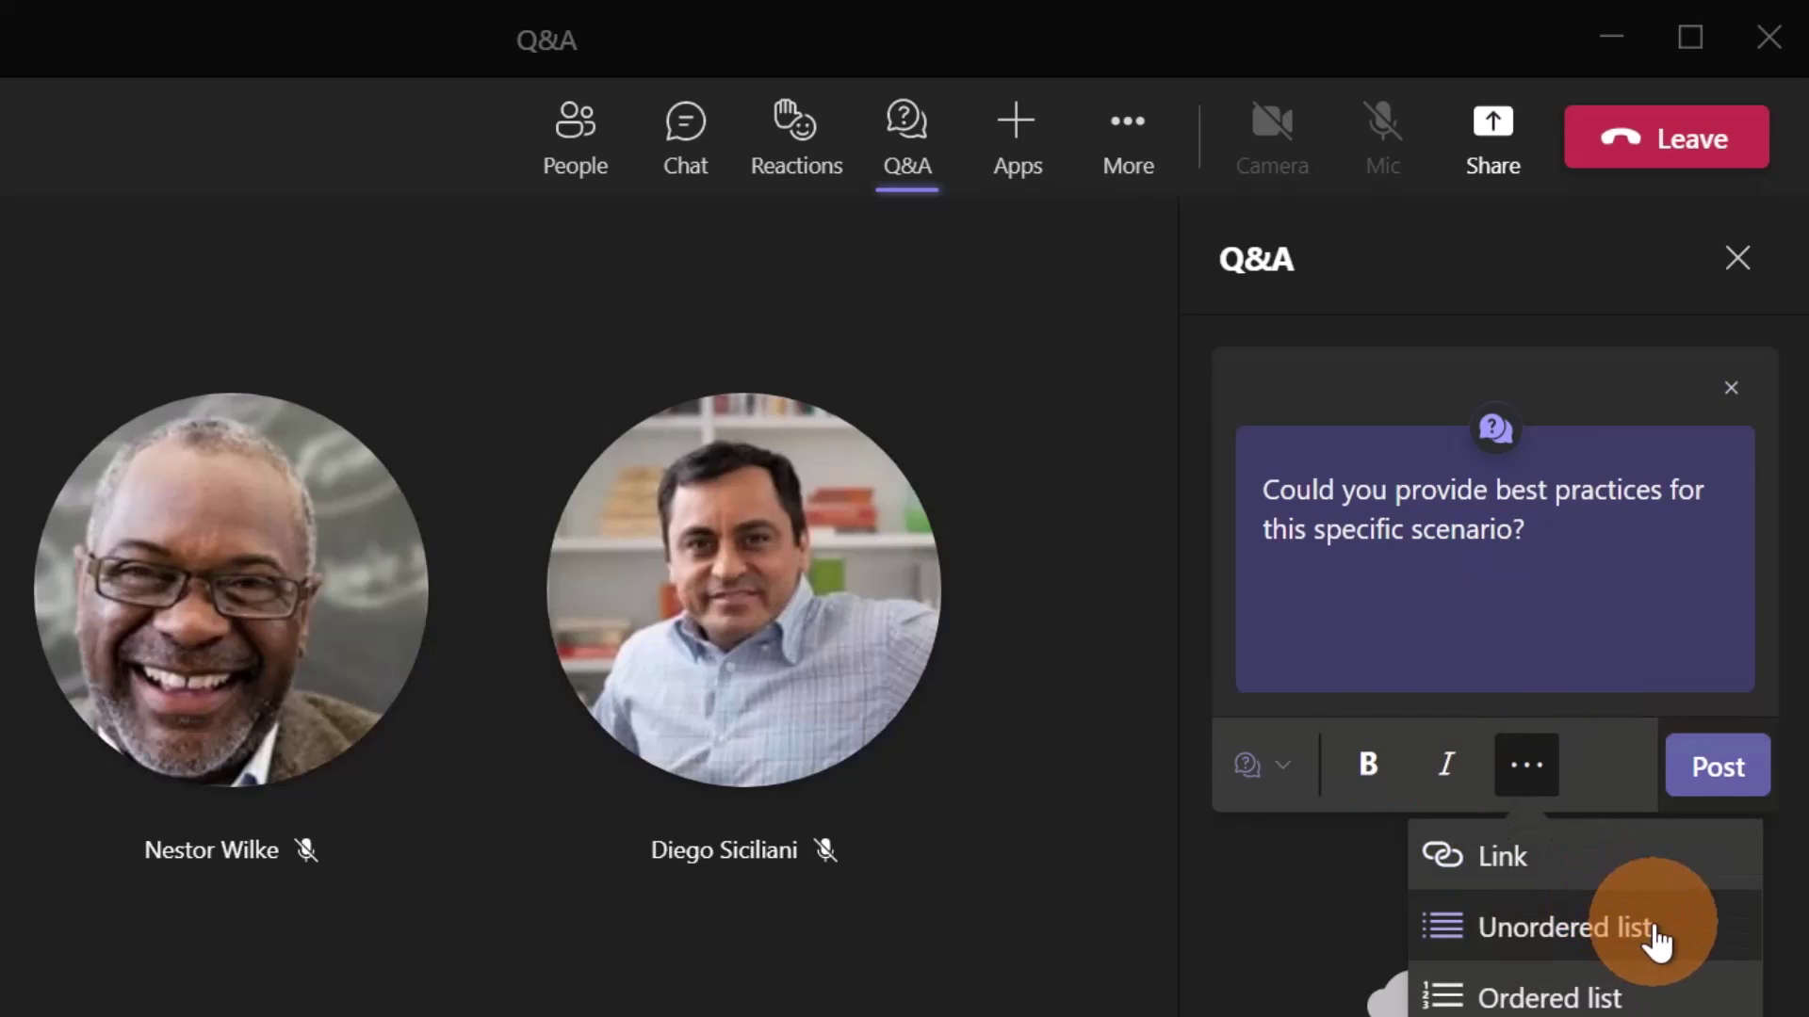
click(1645, 648)
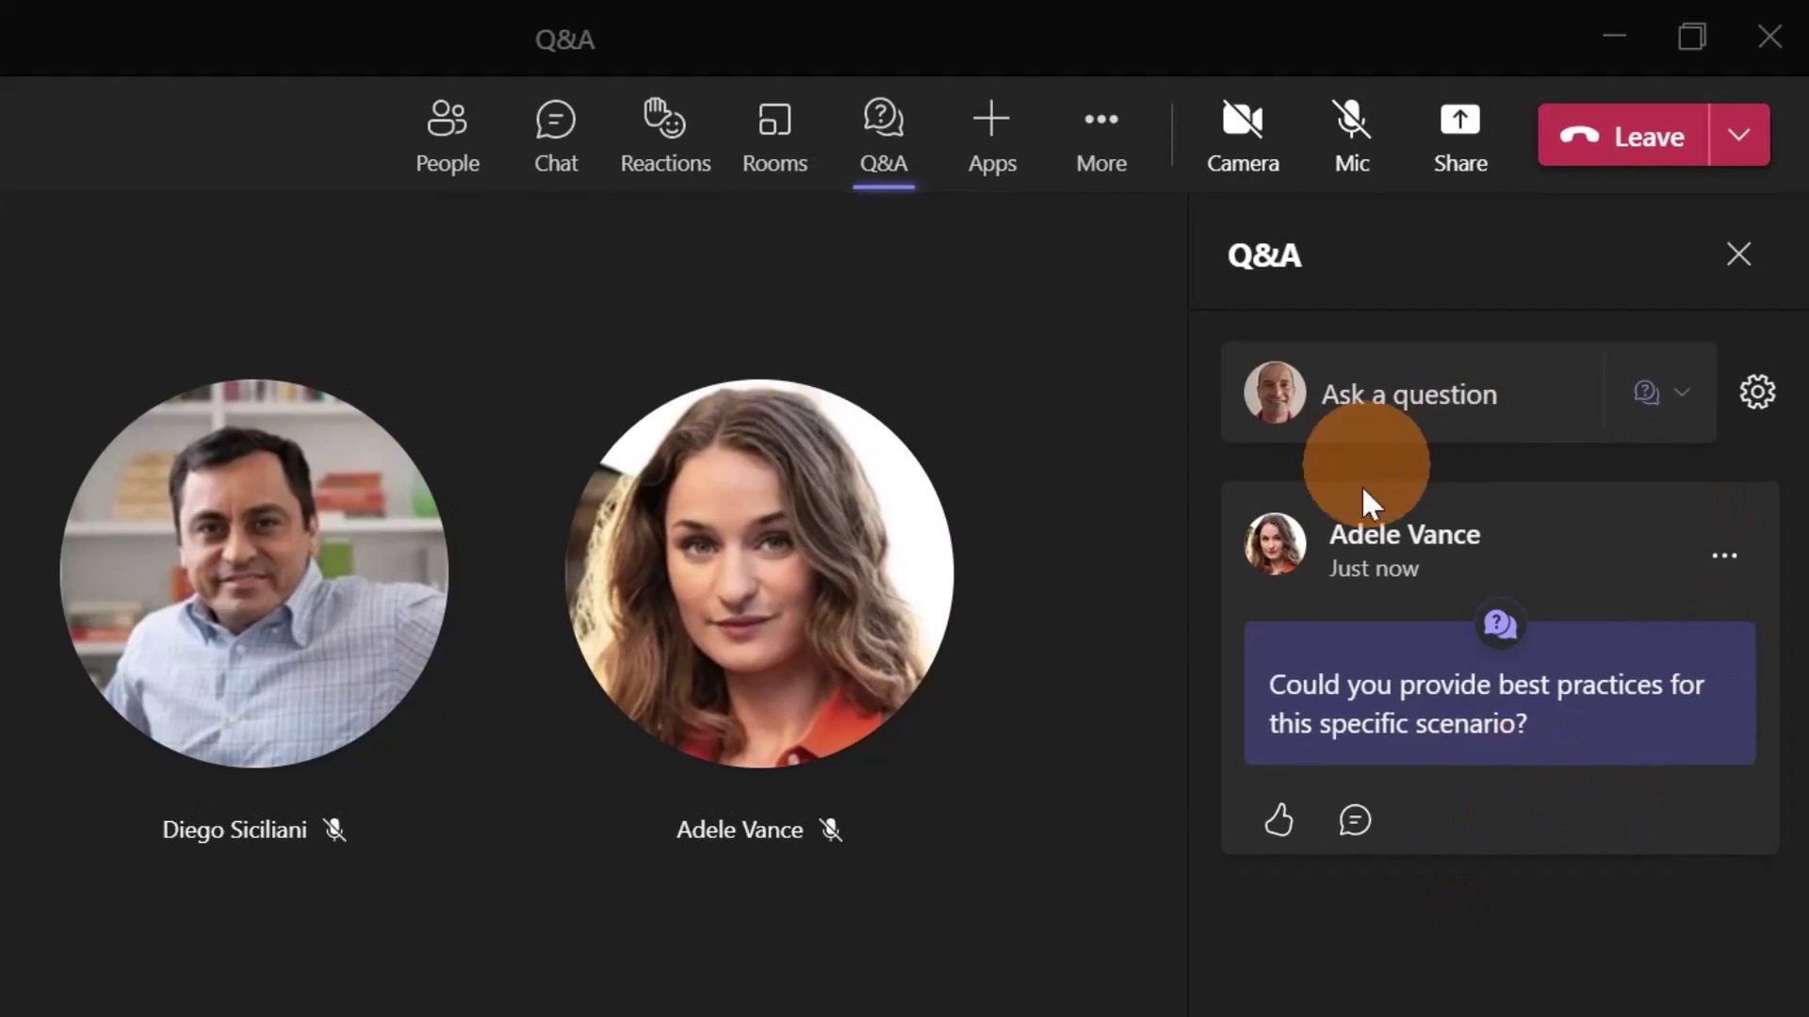
Step: As organizer, like the attendee's question and reply "Sure check the link below:" with "link" on a second line
mouse_move(1287, 825)
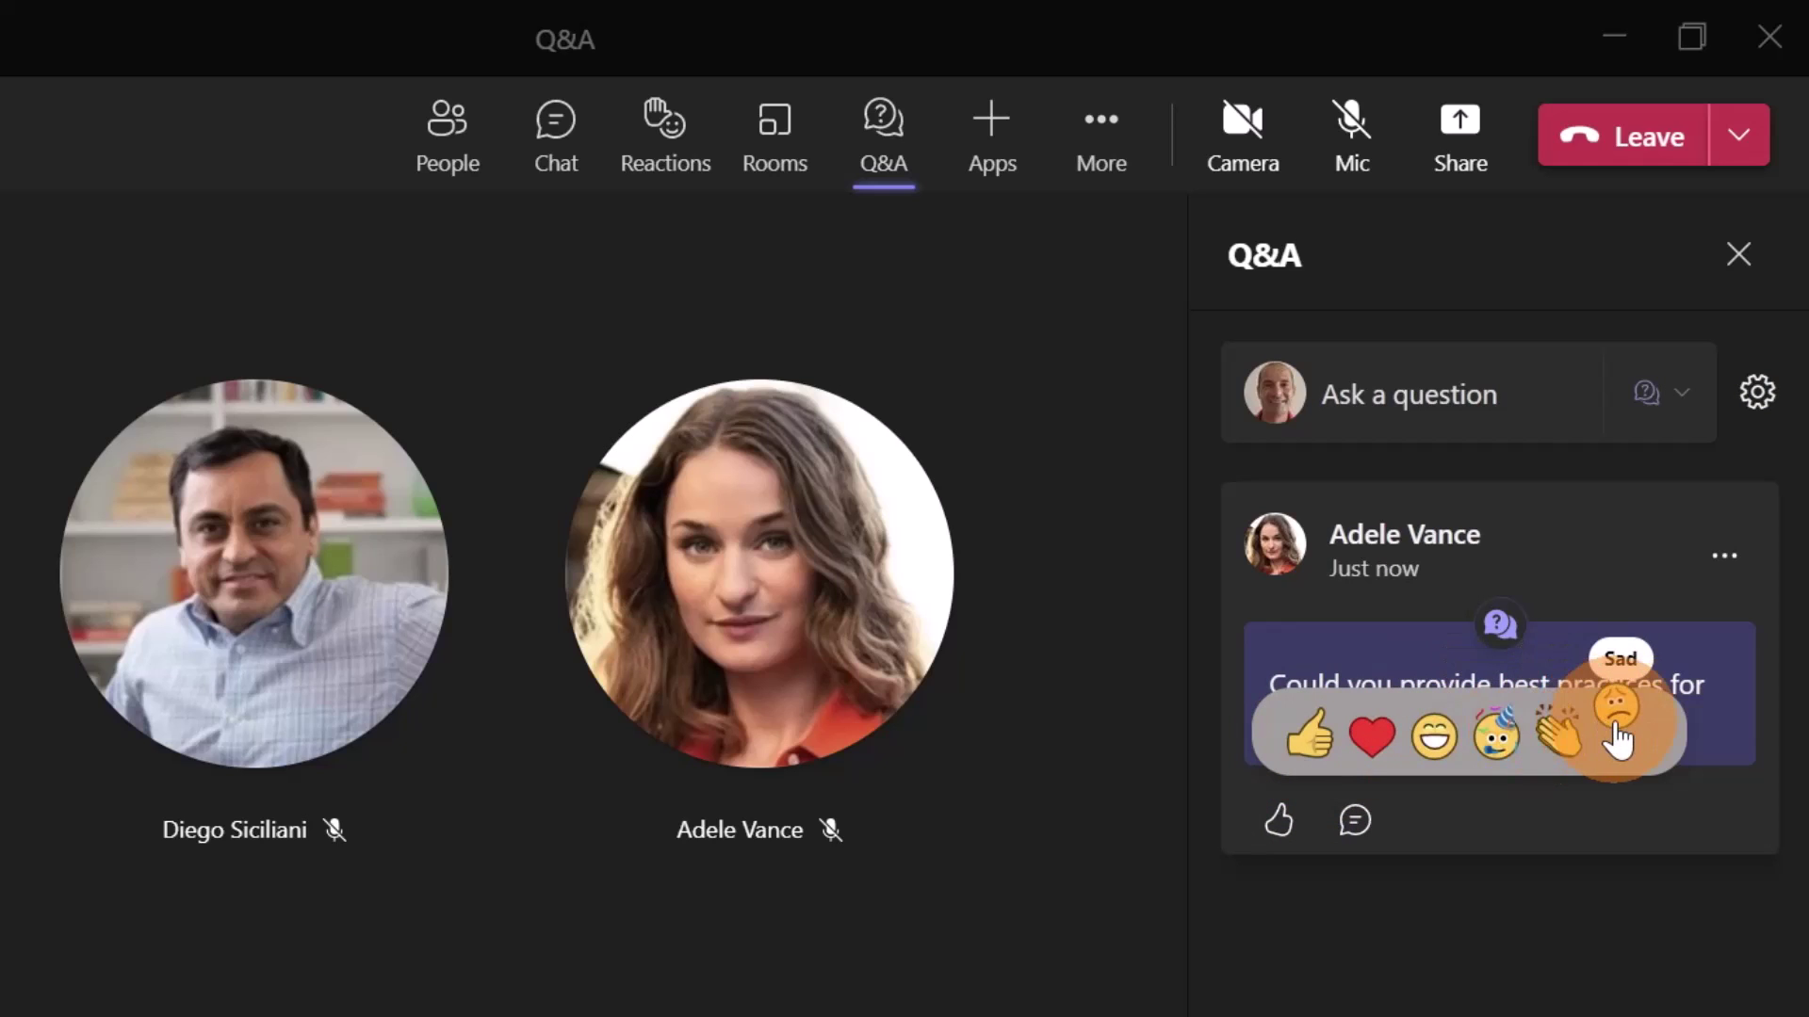
click(1307, 735)
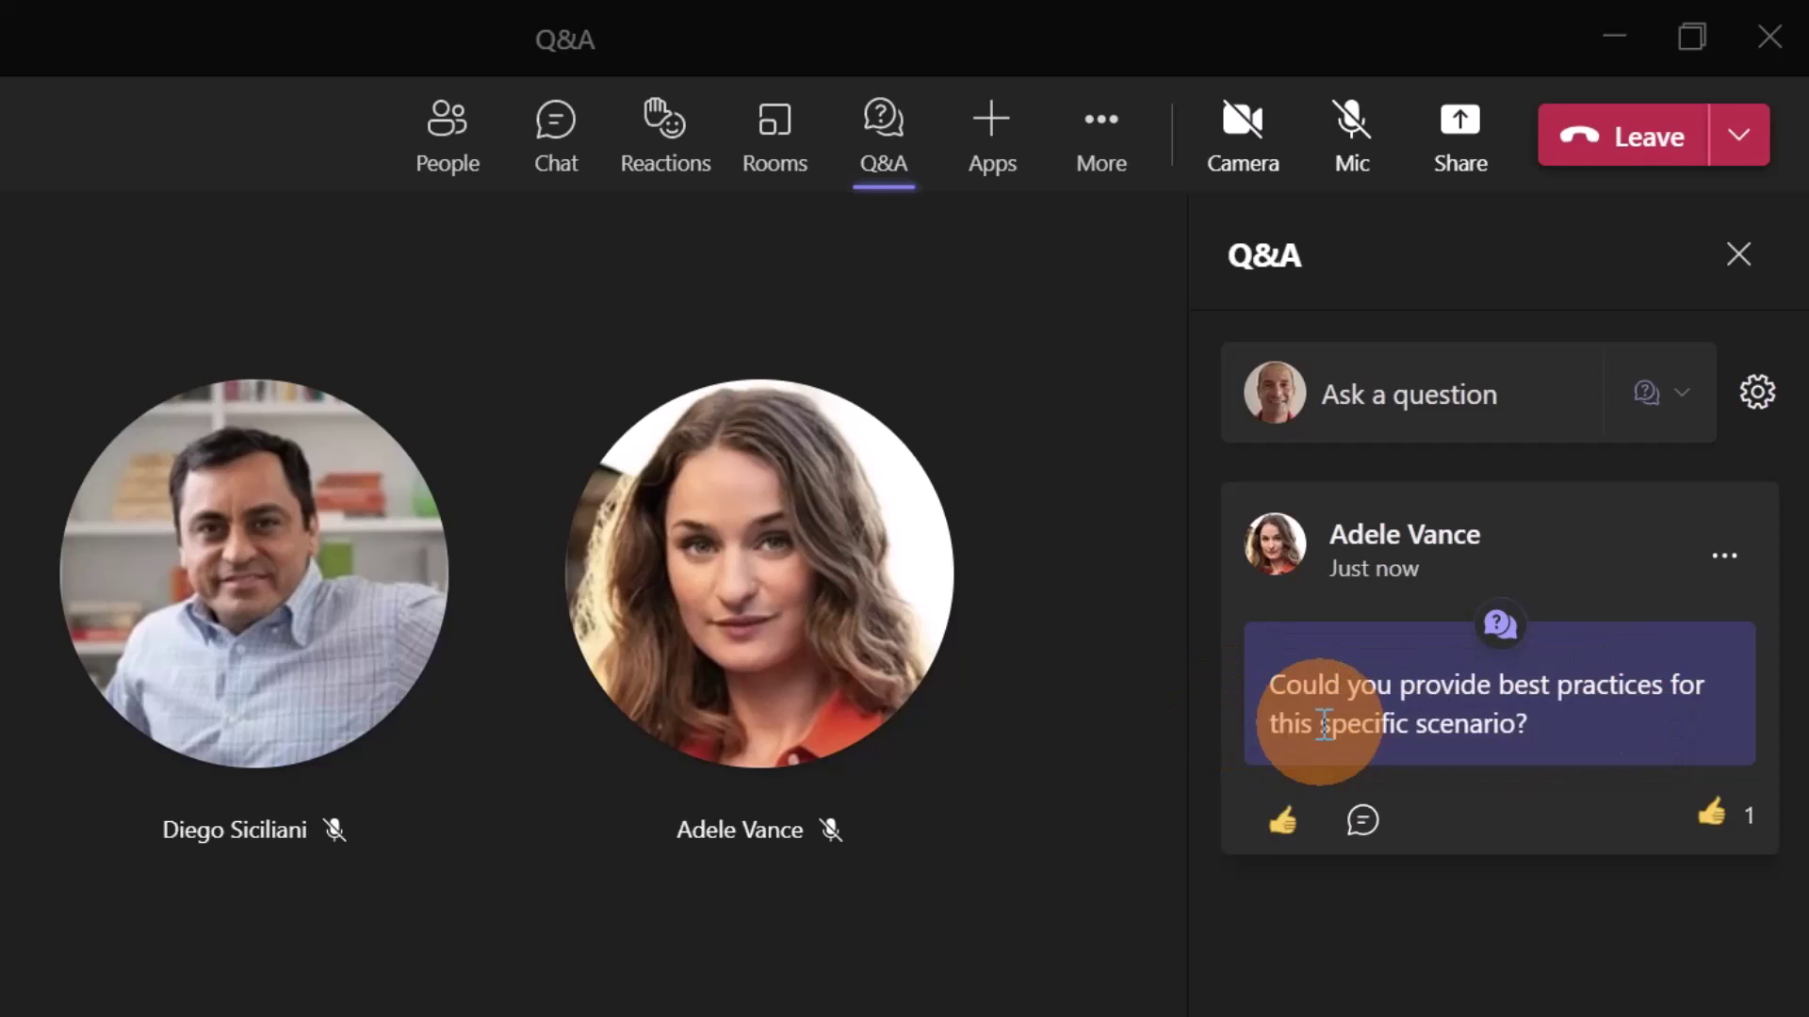
click(1363, 821)
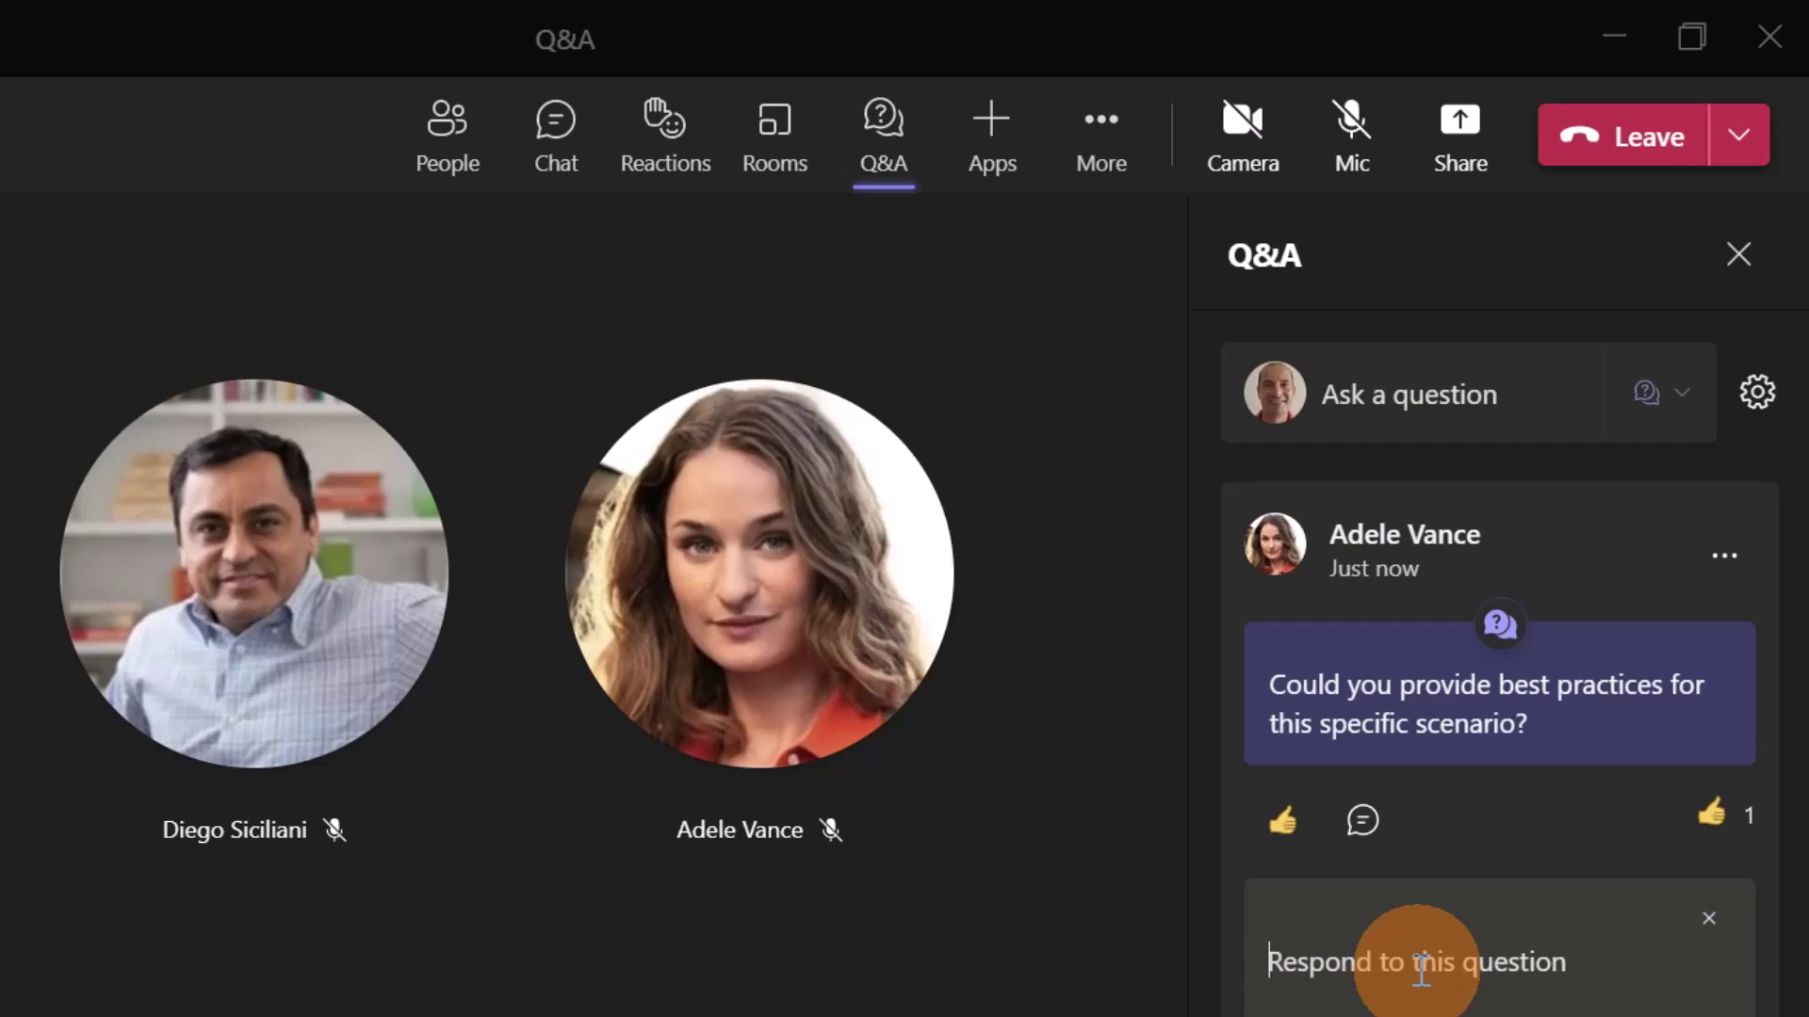
click(1421, 971)
text(Sure check the link below:)
key(shift+Return)
text(link)
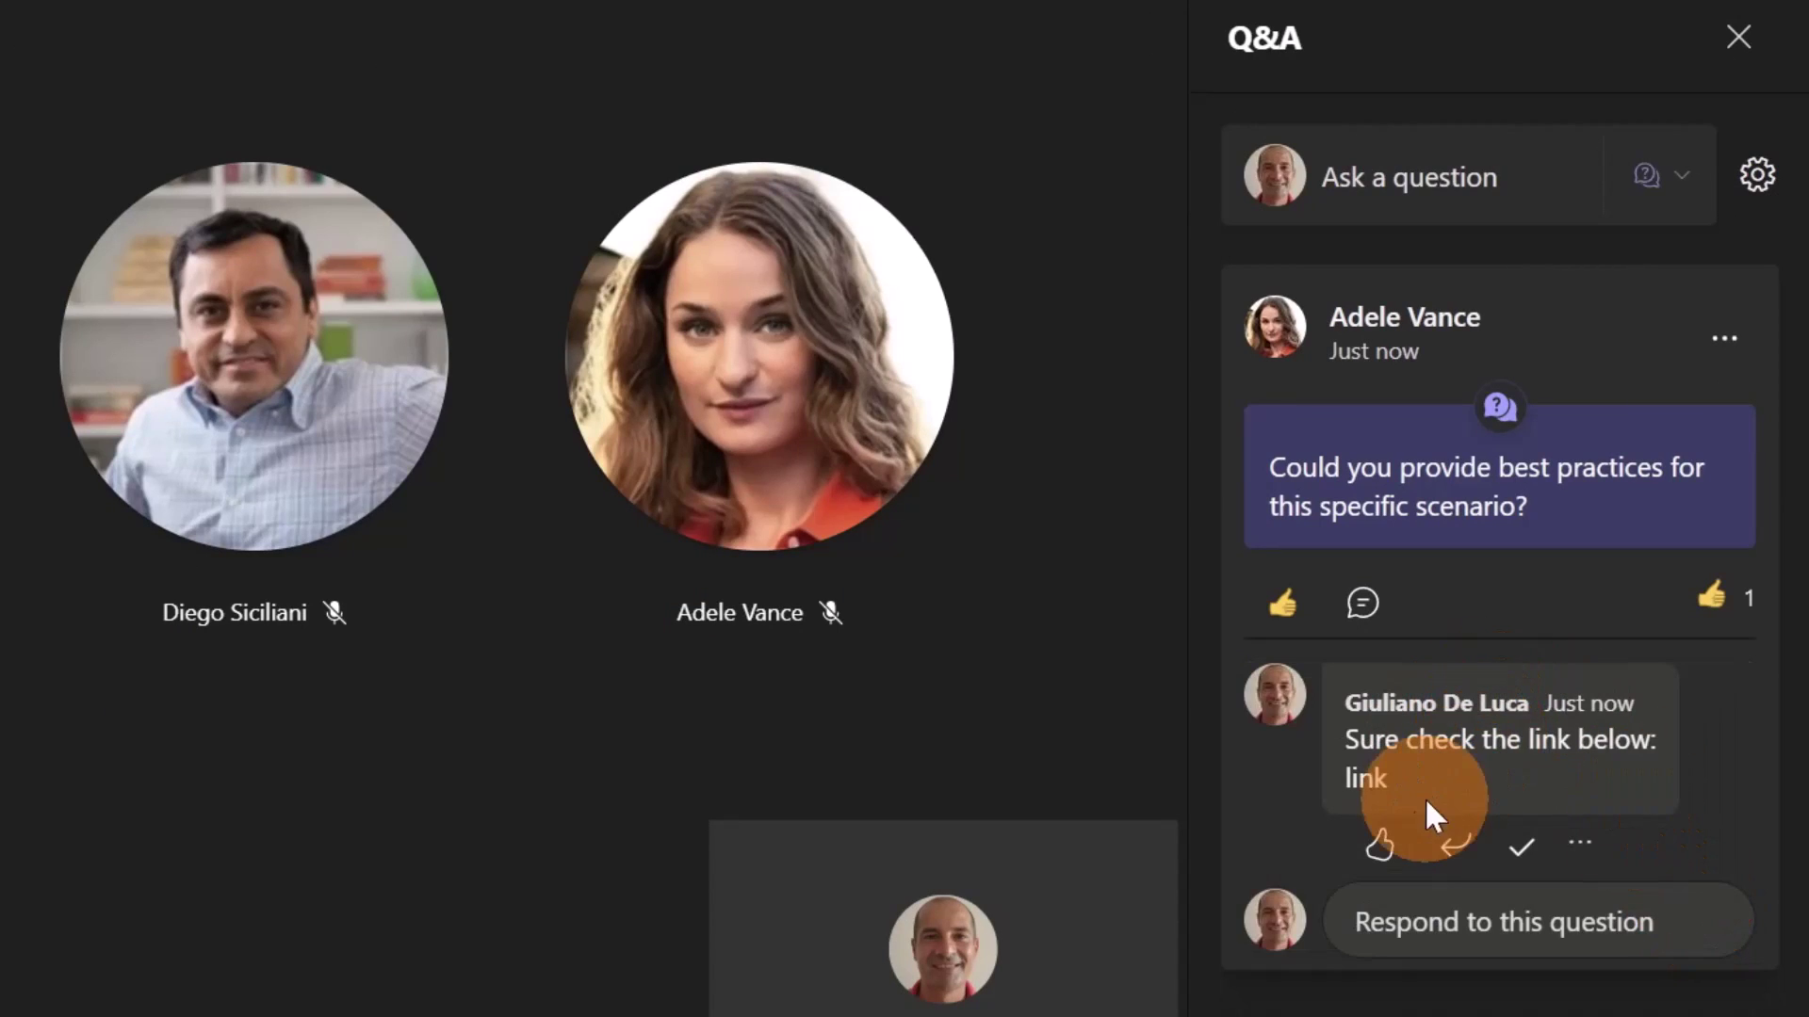
Step: Mark the organizer's reply to the best practices question as the best answer
mouse_move(1390, 848)
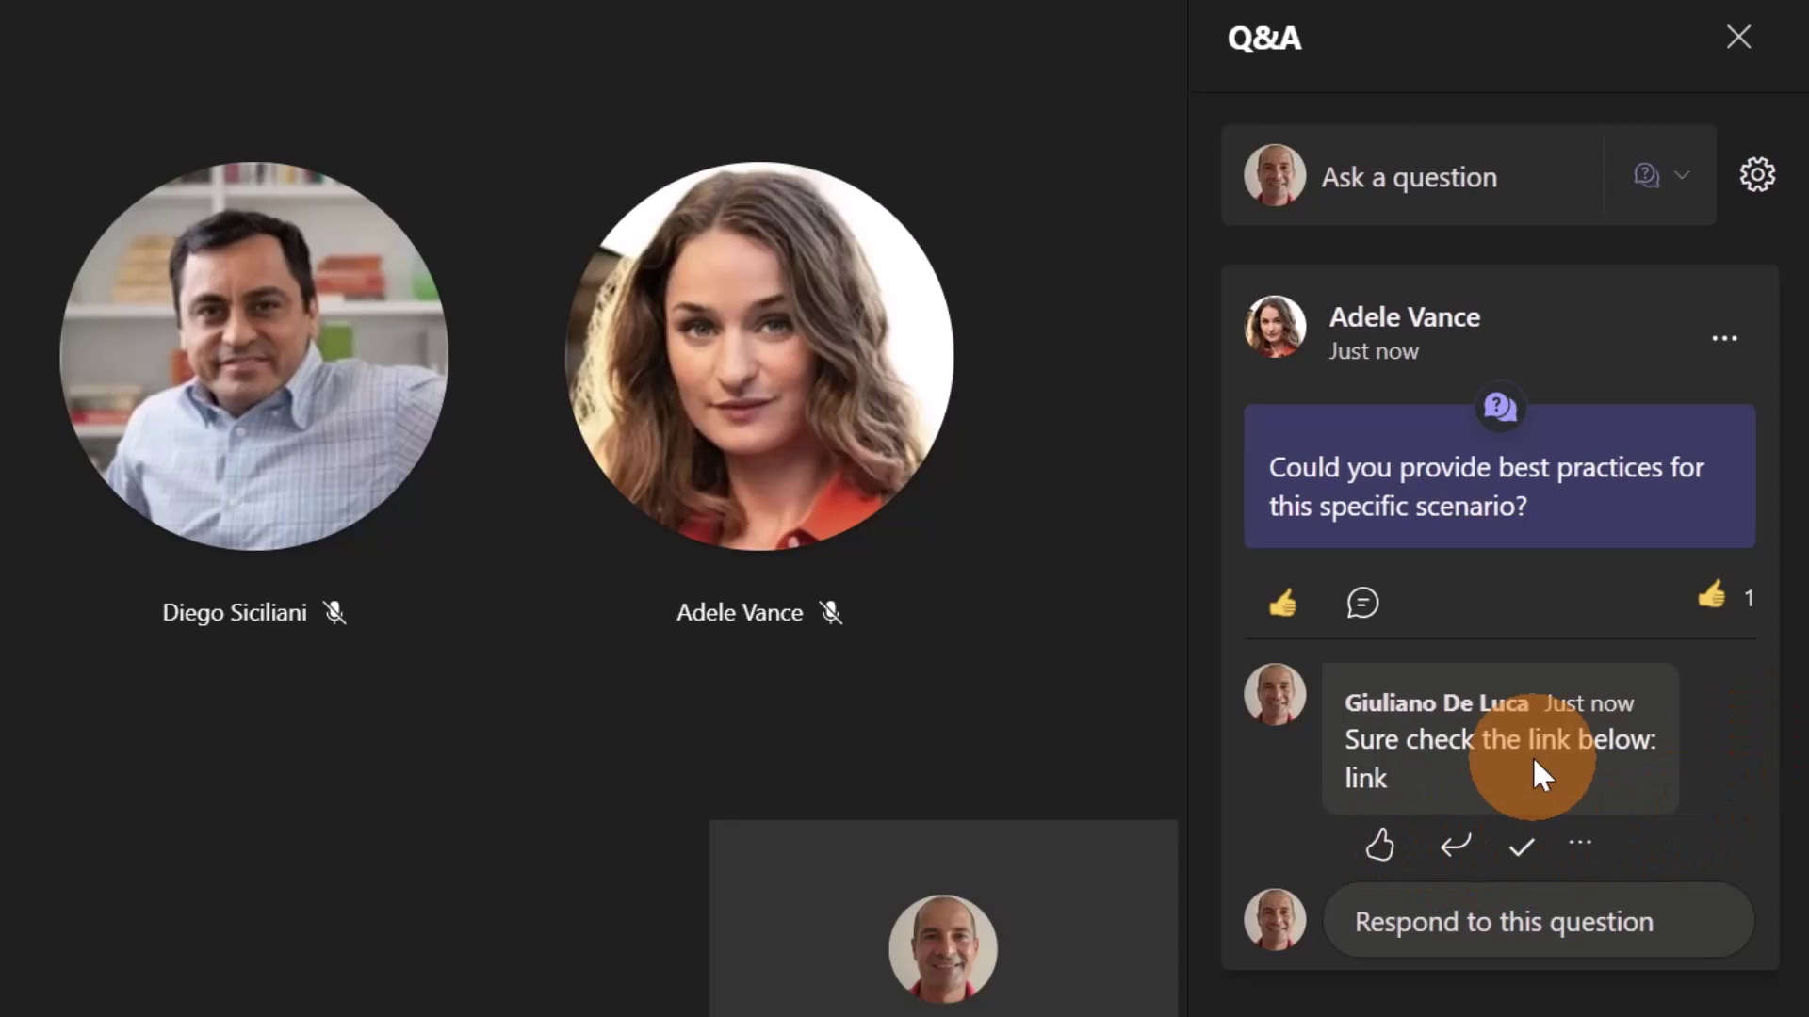
click(1539, 858)
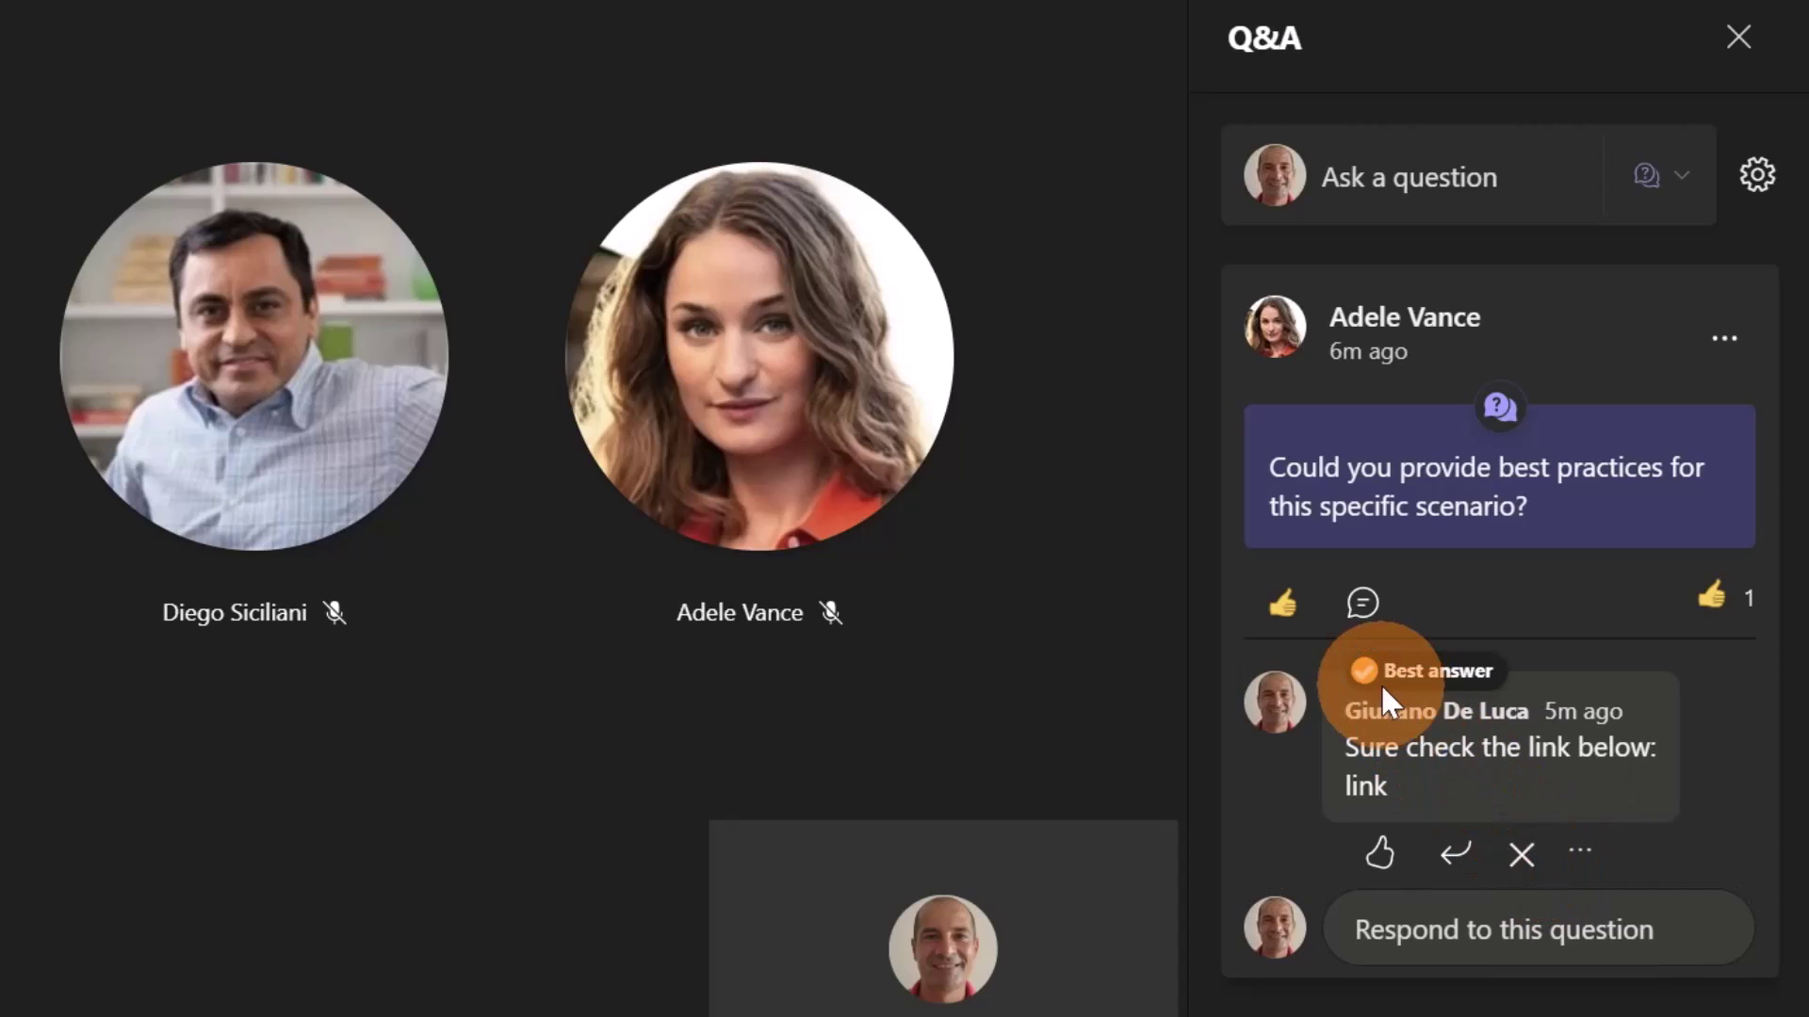
mouse_move(1497, 689)
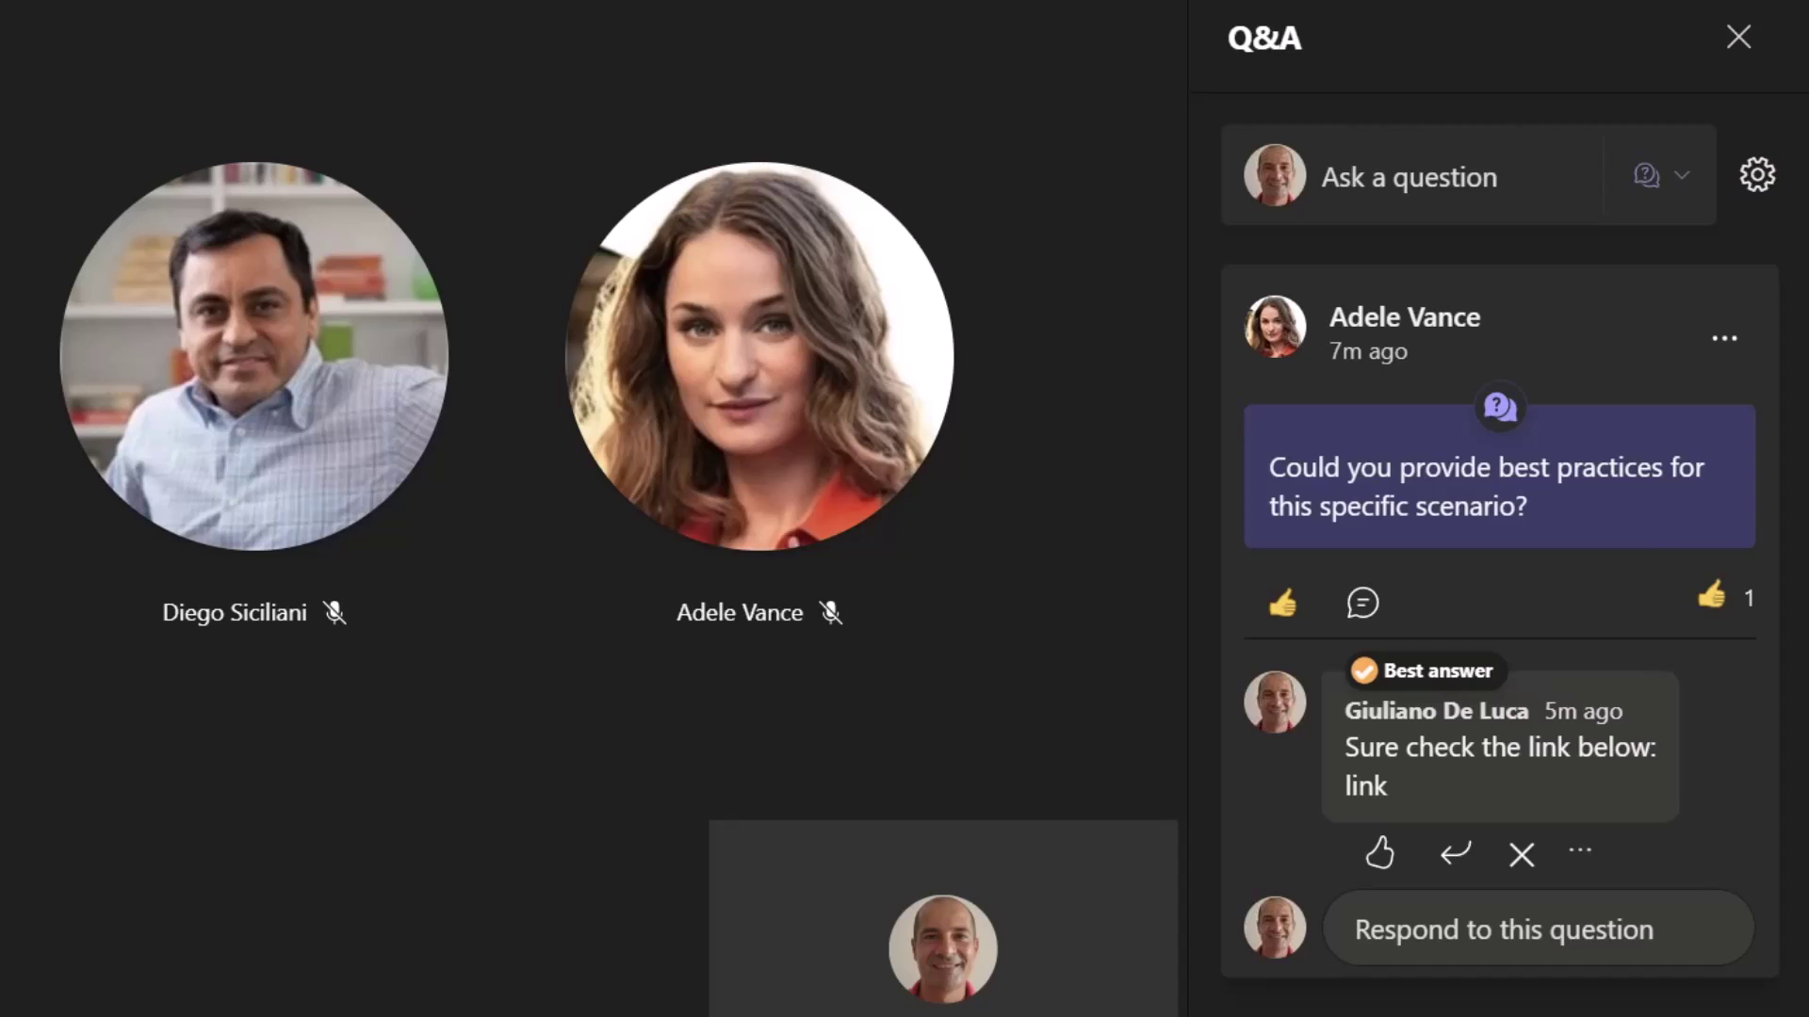
Step: Open the Q&A meeting's full details from the calendar and add the Q&A app as a tab with its default permissions
click(1634, 75)
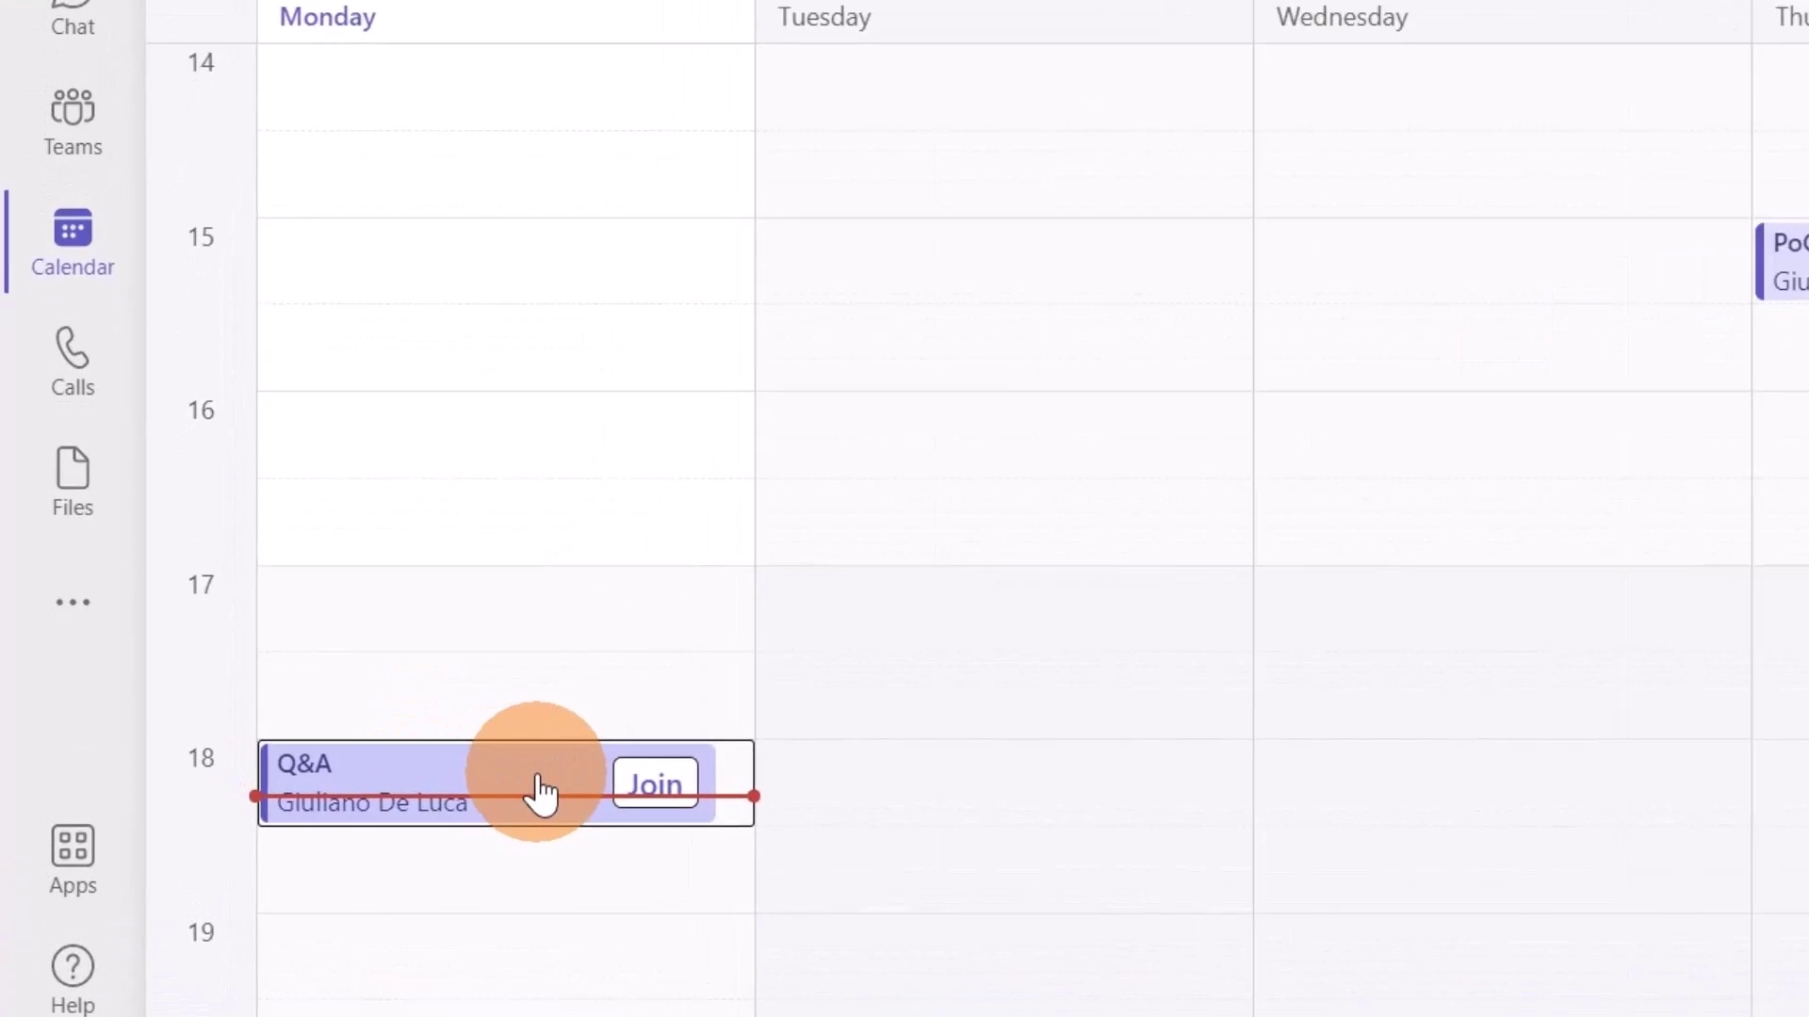
click(368, 779)
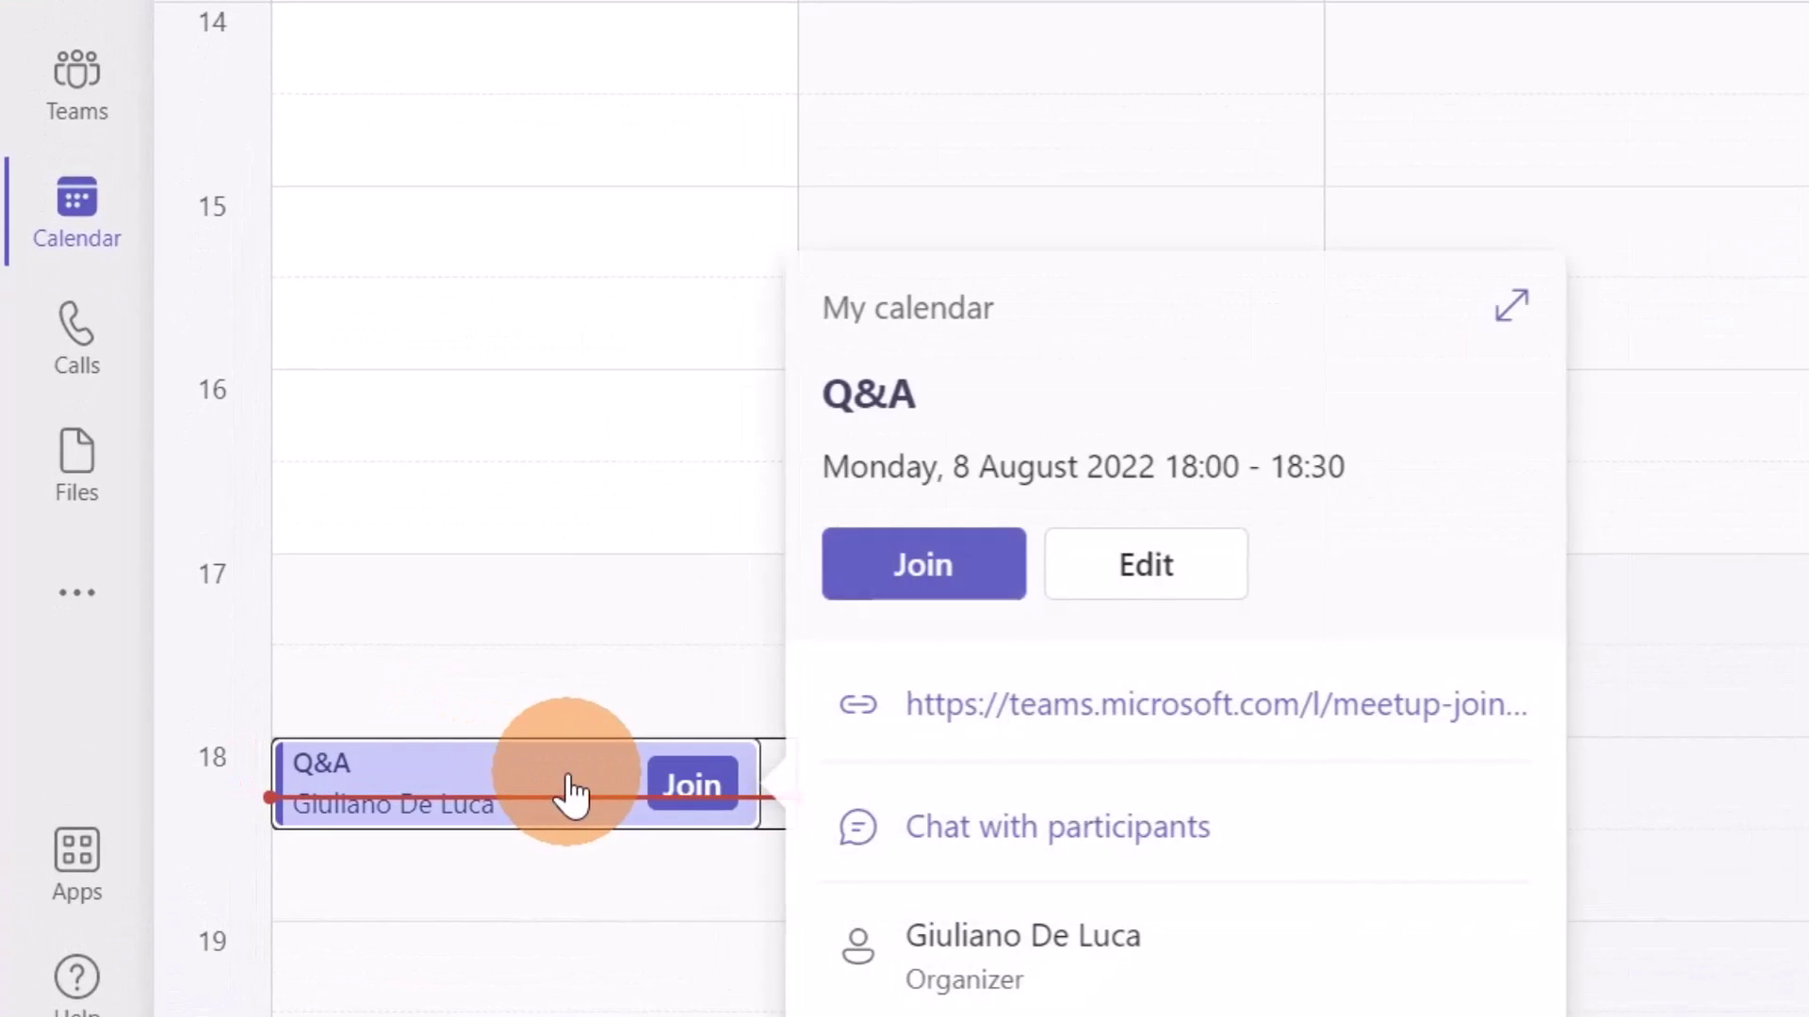
double_click(565, 794)
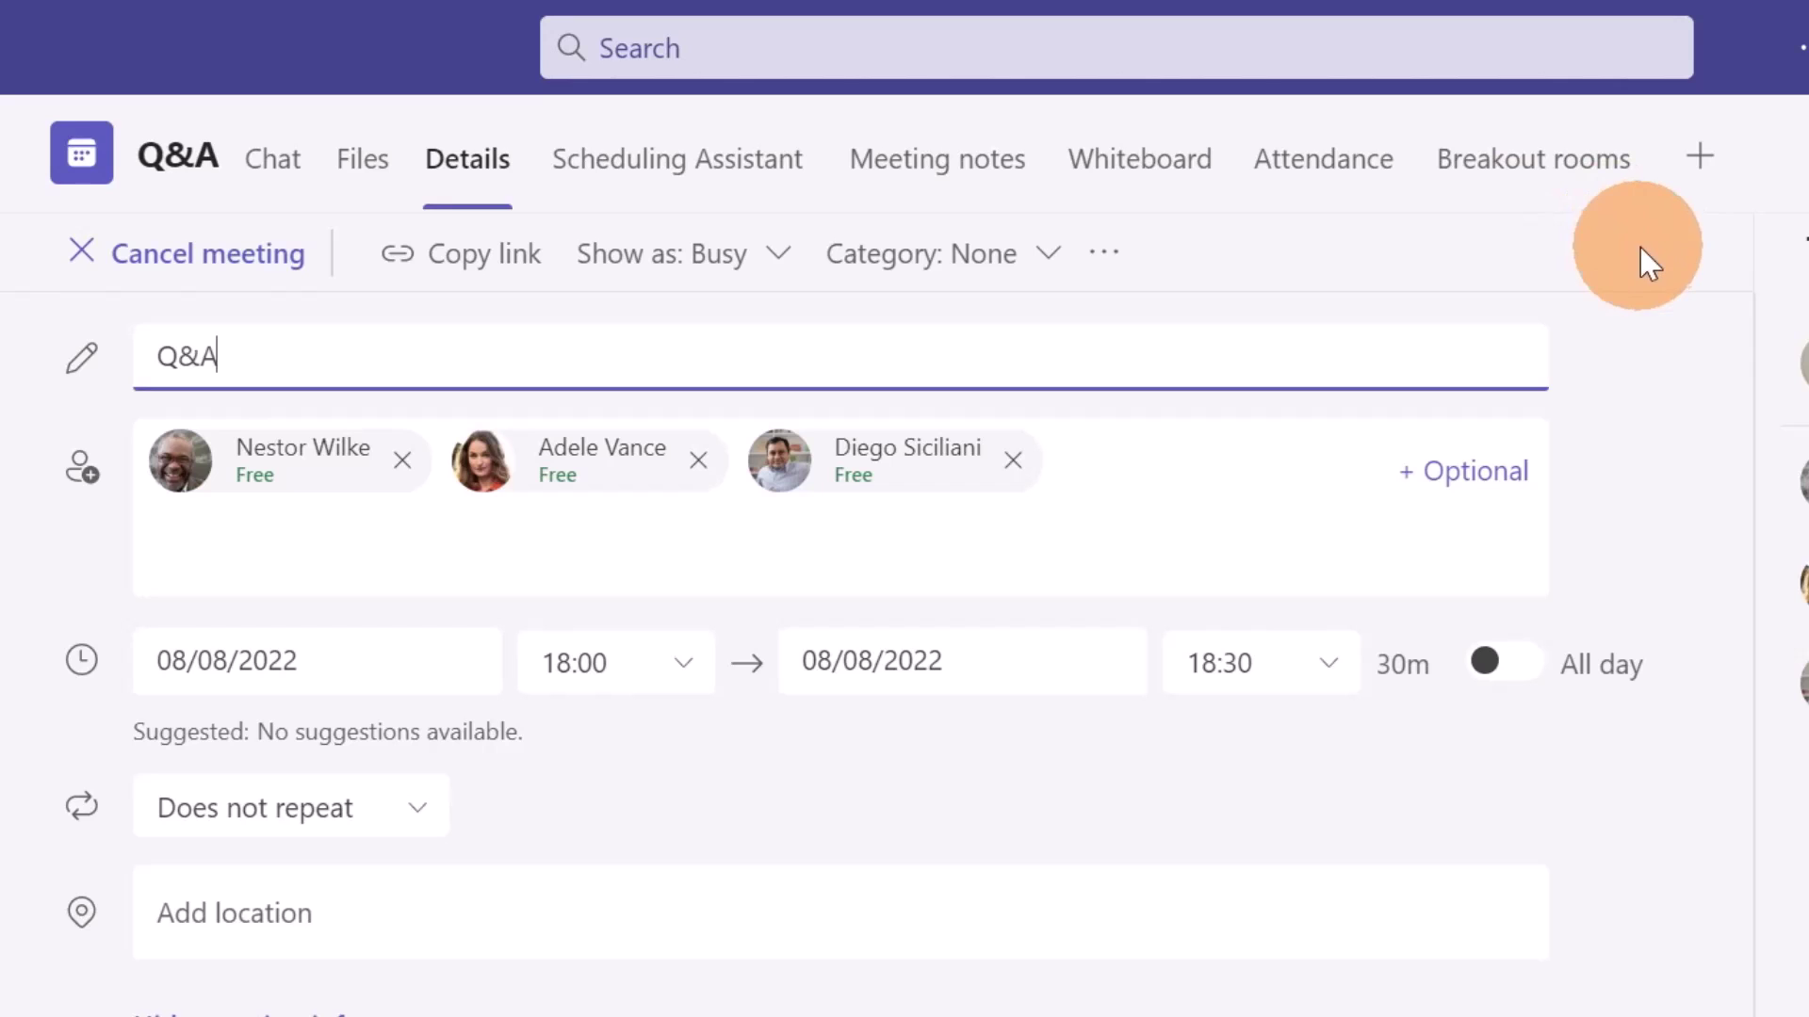
click(1701, 170)
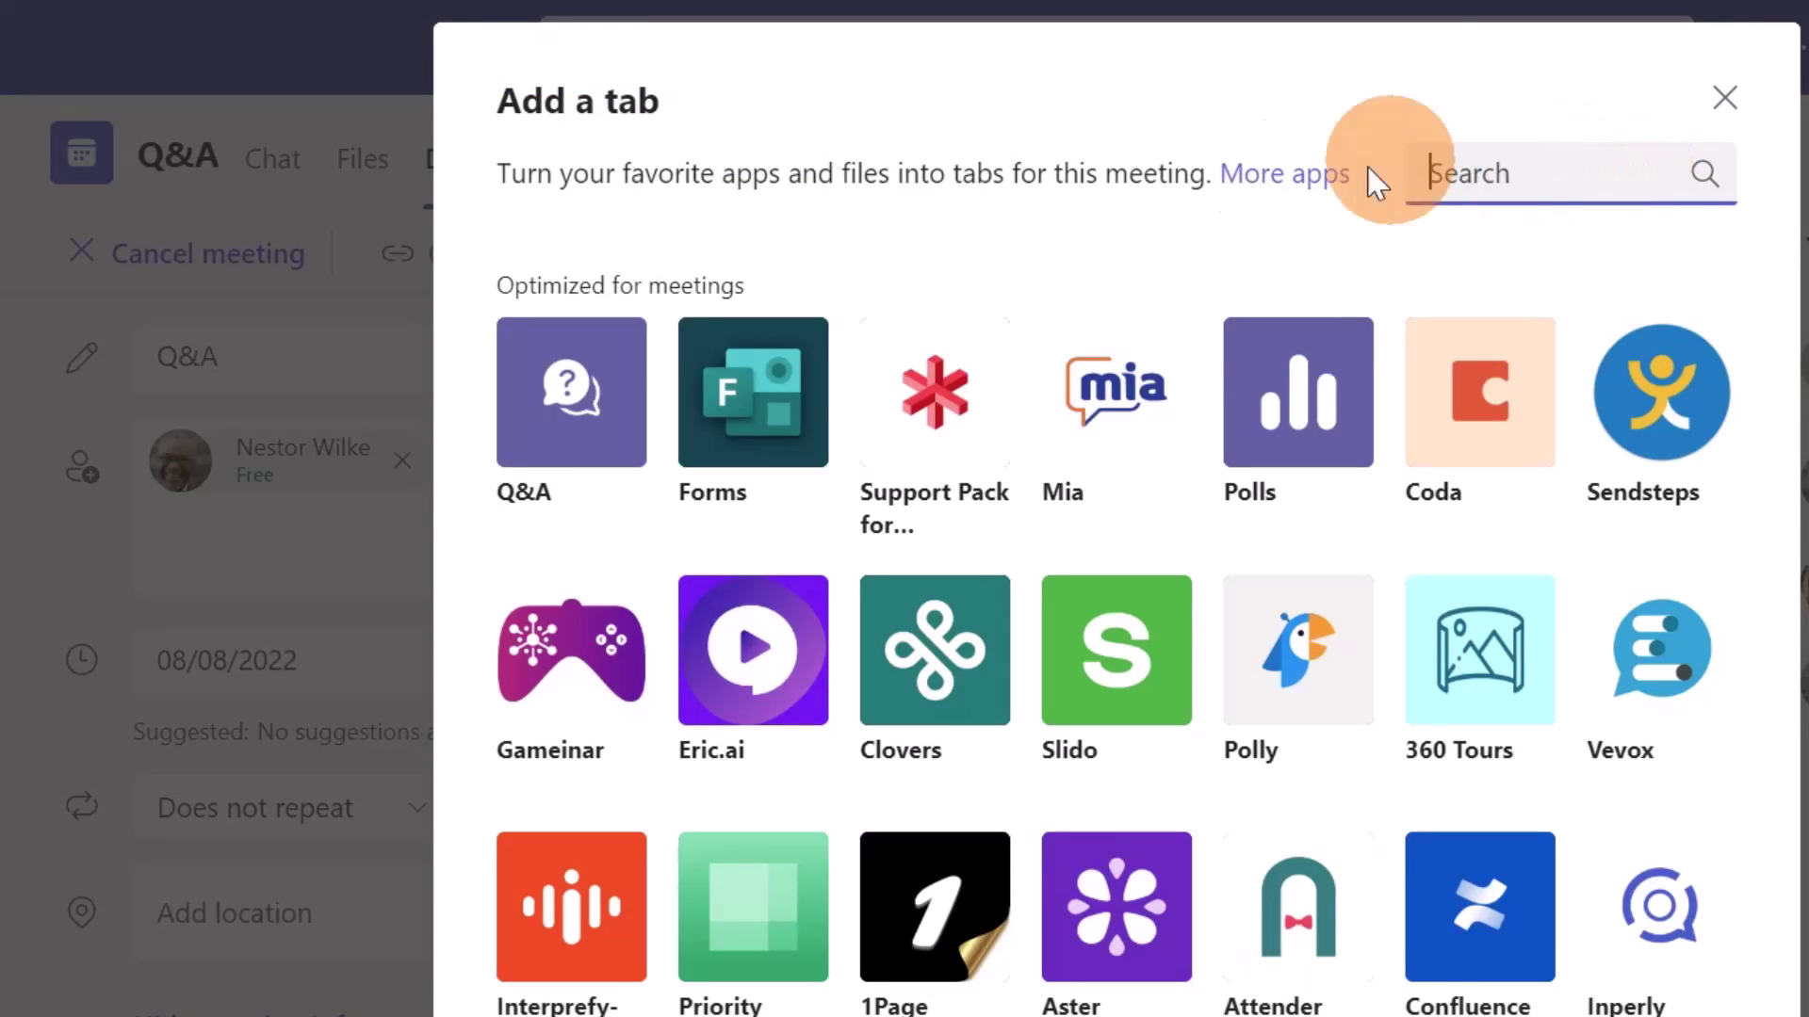
click(550, 403)
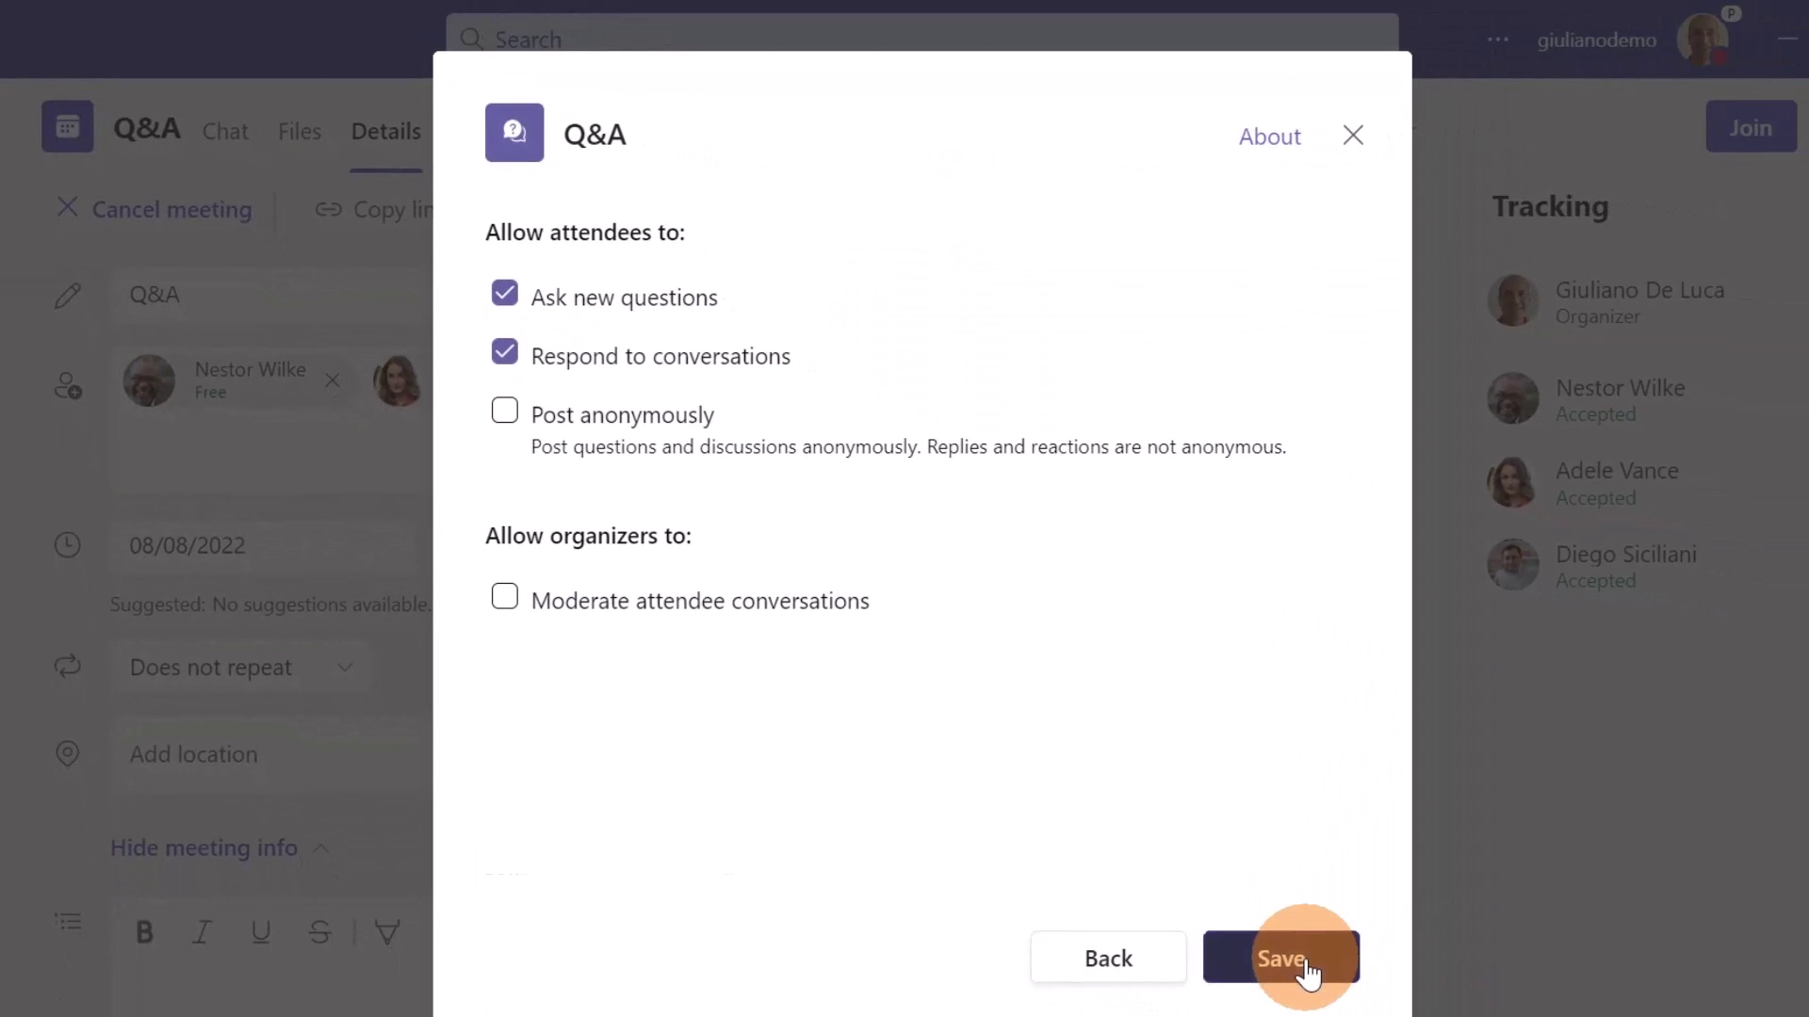
click(1305, 961)
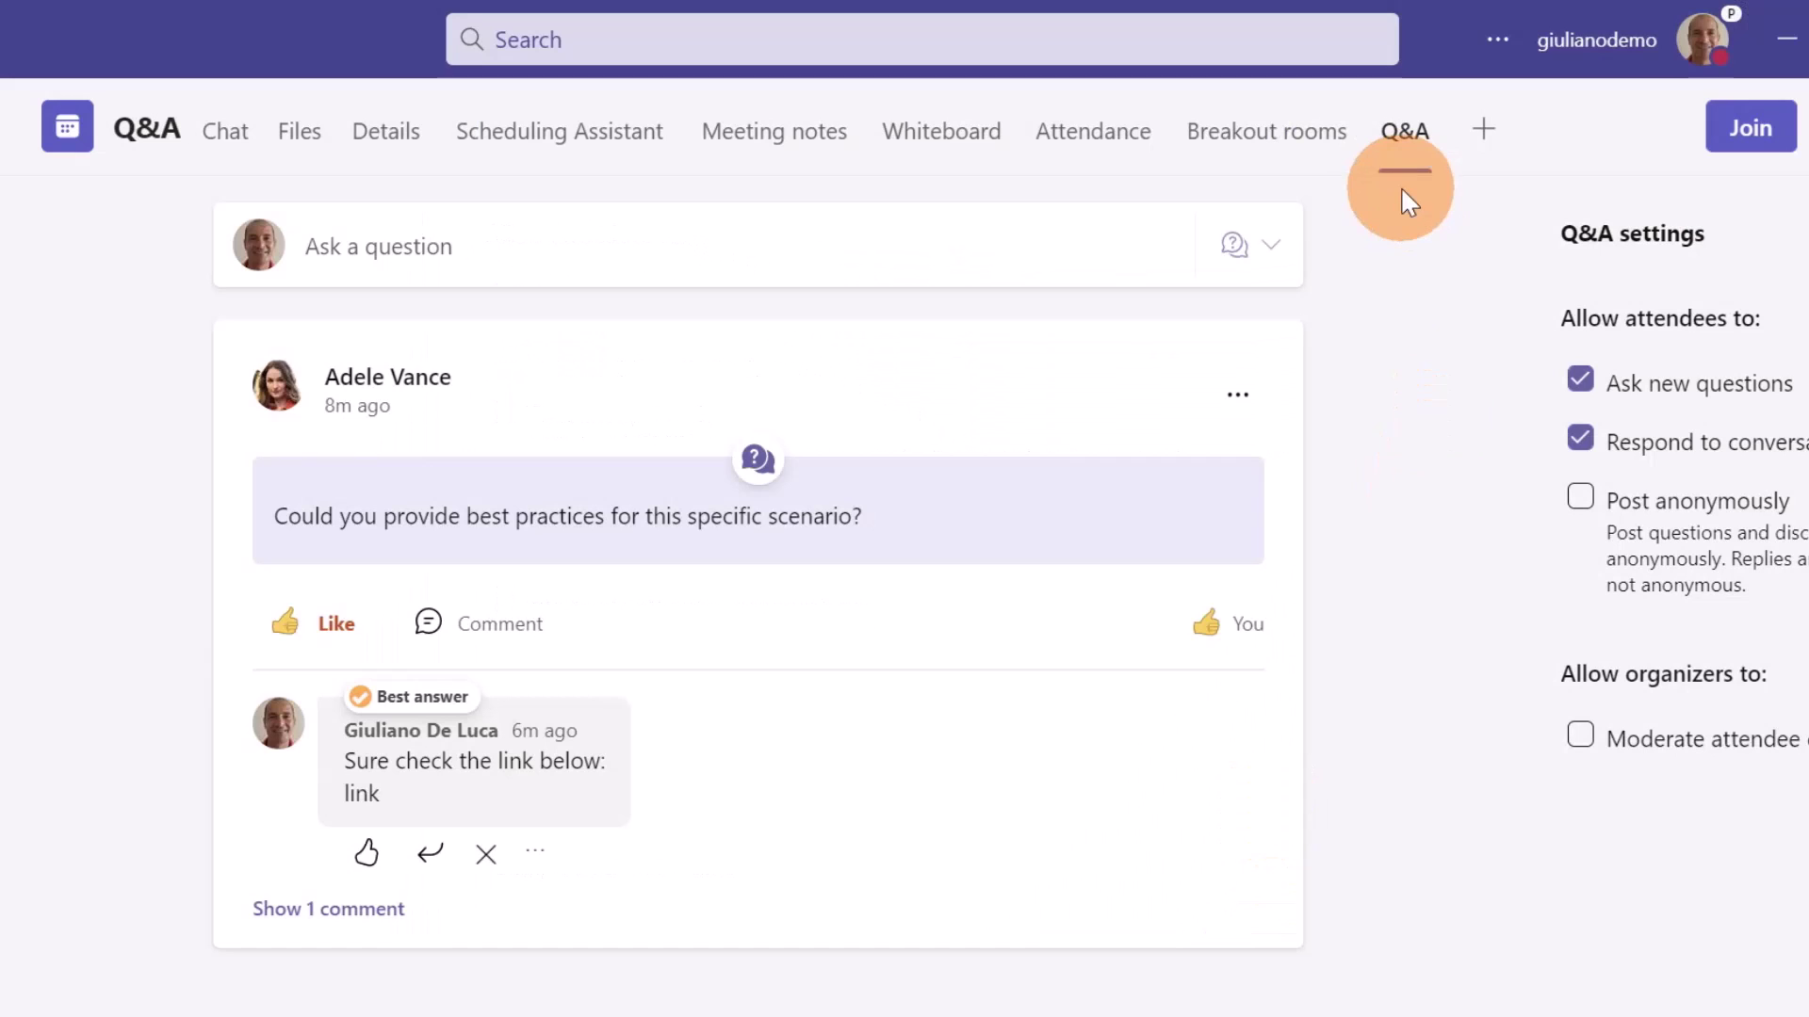